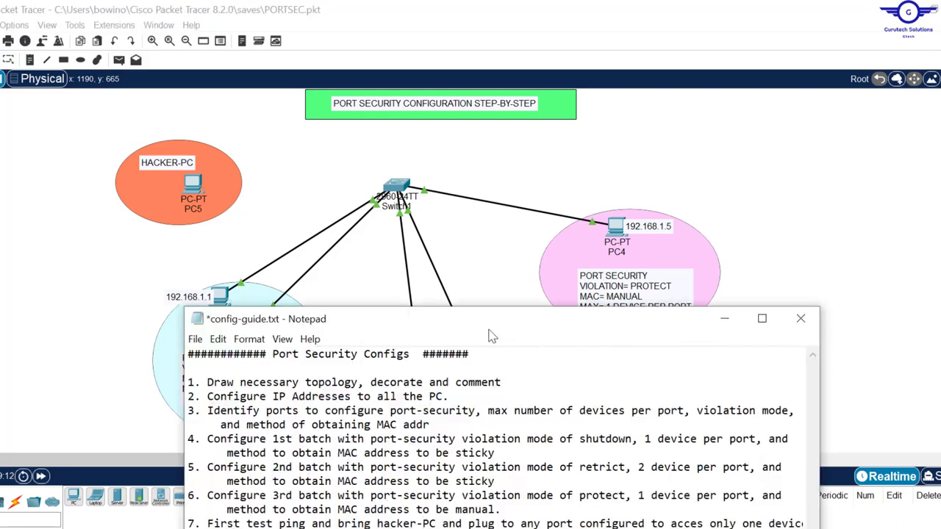
- Review the port security steps in config-guide.txt against the topology, and check which switch ports connect PC0 and PC1
drag(497, 319, 499, 216)
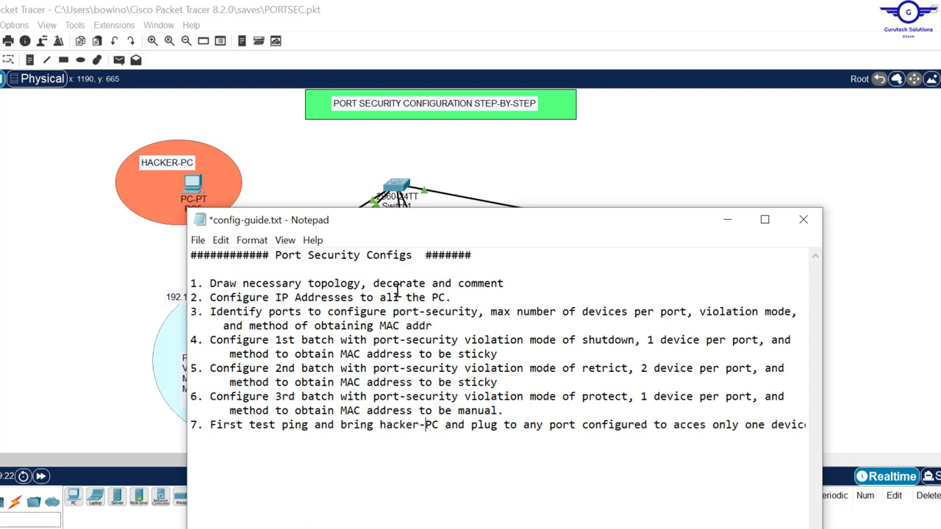
click(656, 175)
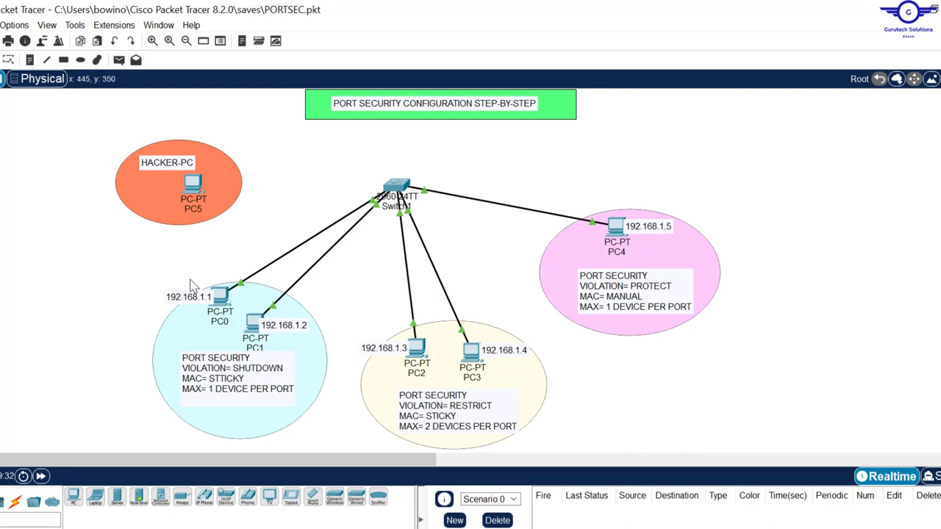
key(alt+Tab)
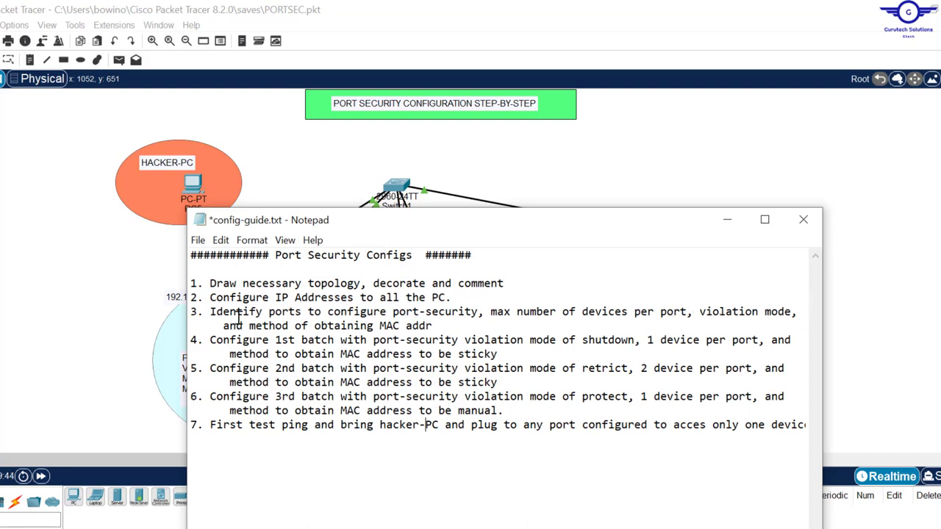
click(890, 272)
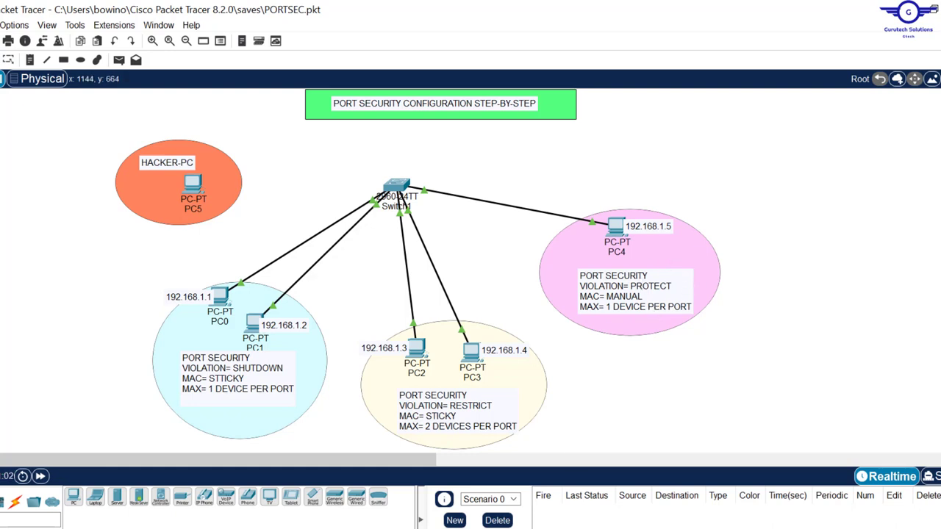
click(502, 528)
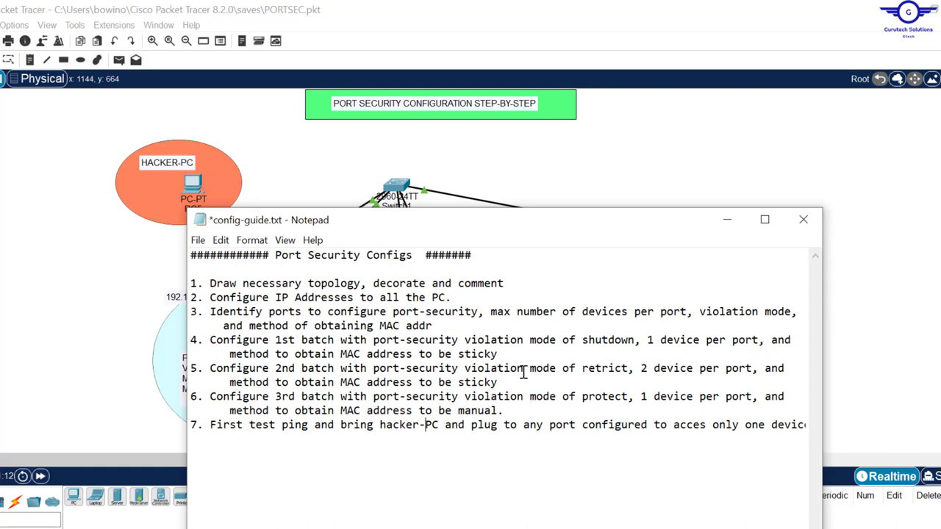
click(603, 186)
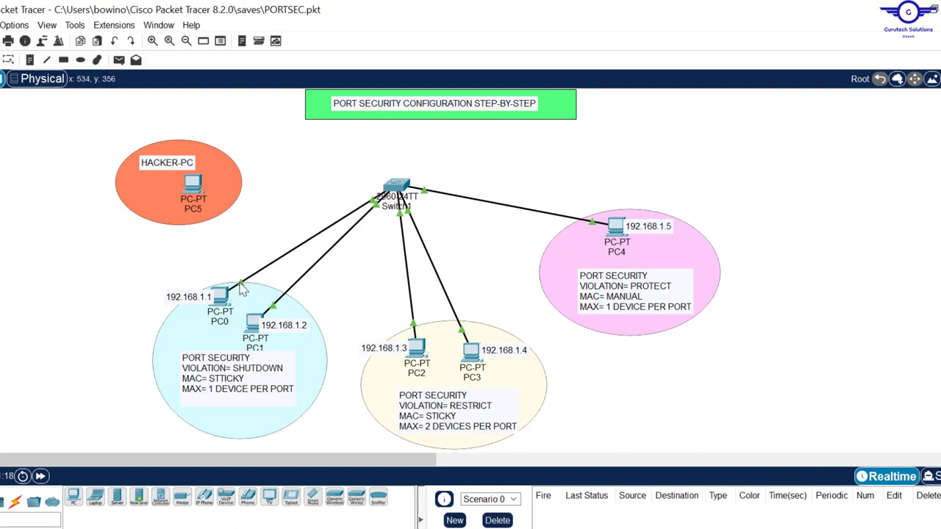
mouse_move(243, 288)
mouse_move(274, 307)
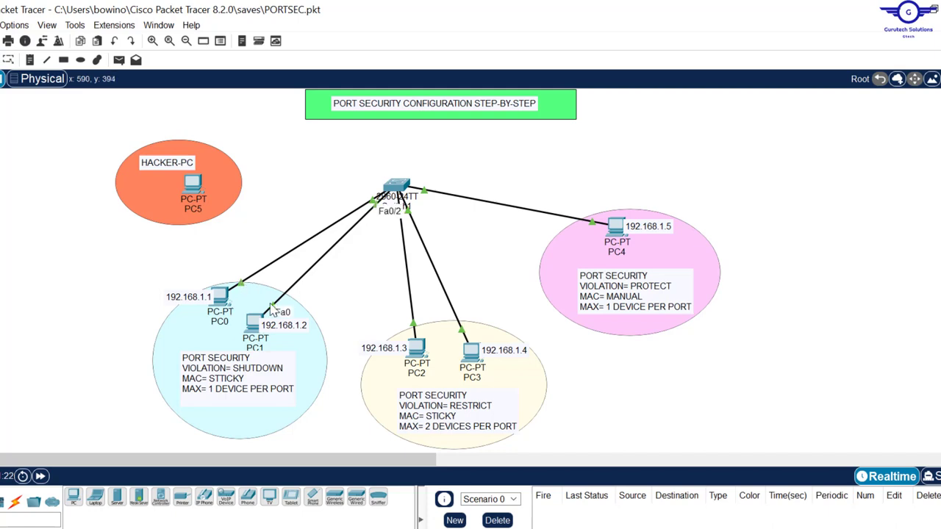
- Open the command line of Switch1 and enter global configuration mode with EN and conf t
click(396, 186)
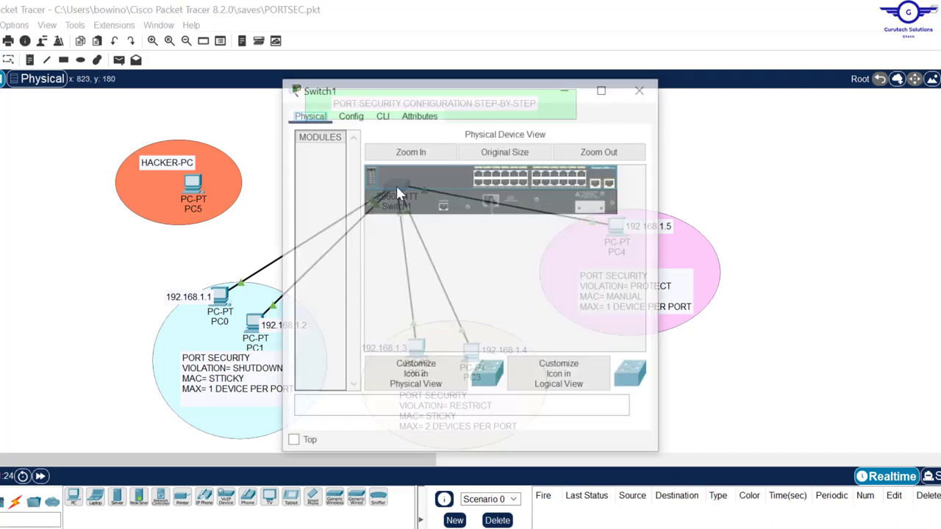
click(385, 118)
key(Return)
key(Return)
key(Return)
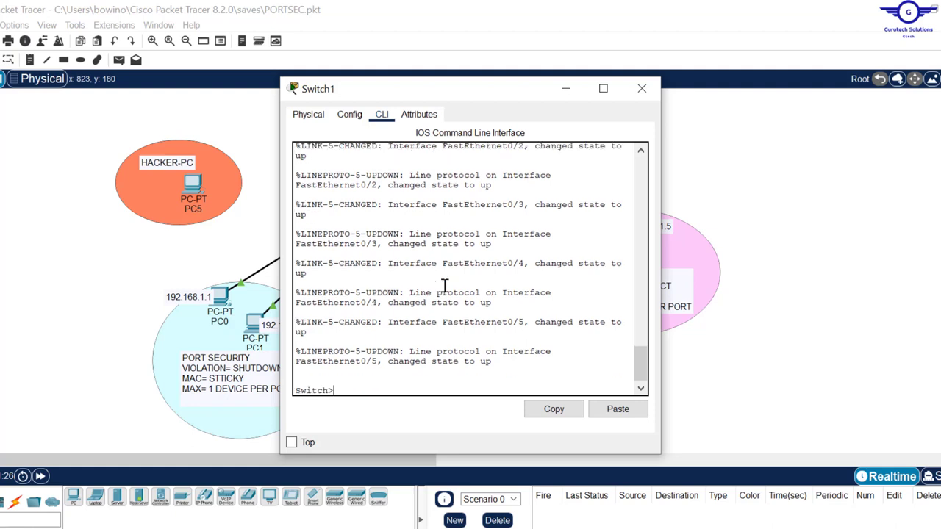
text(EN)
key(Return)
key(Return)
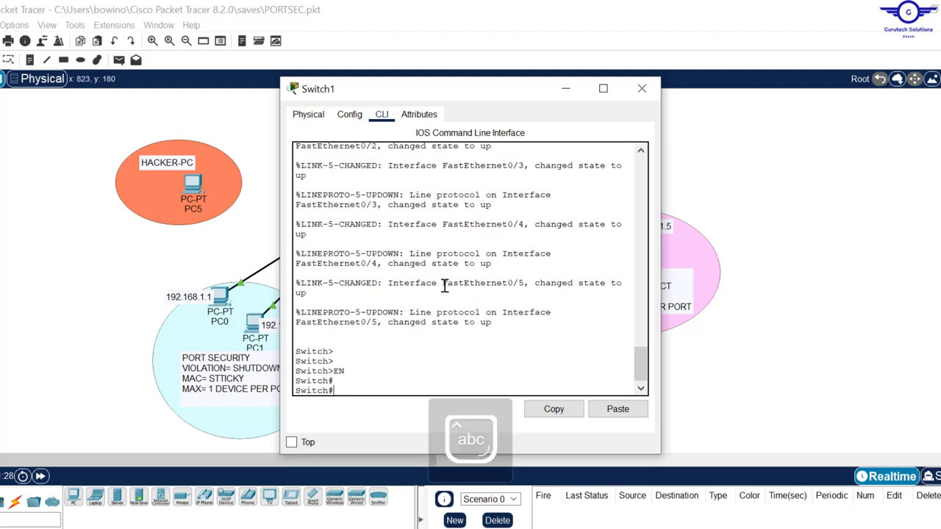
text(conf t)
key(Return)
key(Return)
key(Return)
key(Return)
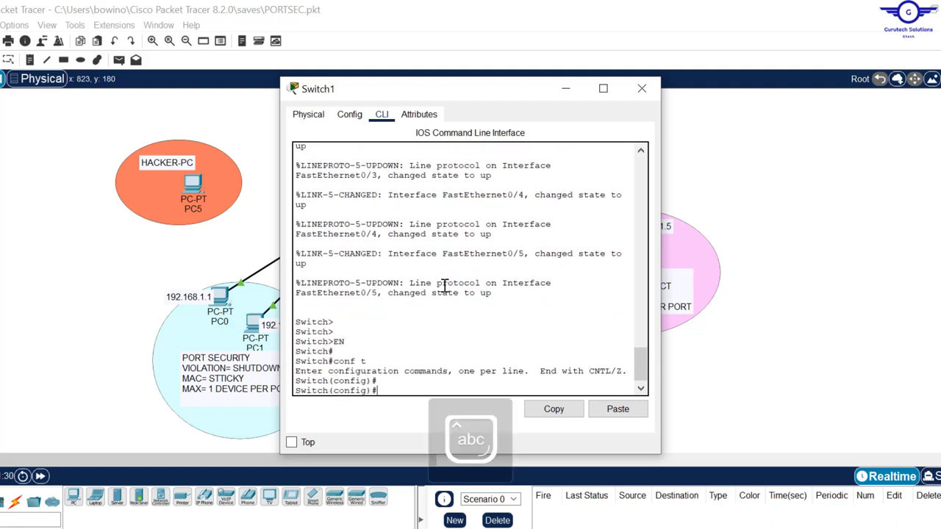
- Select the interface range fa0/1-2 and set these ports to switchport mode access
text(int range fa0/1-2)
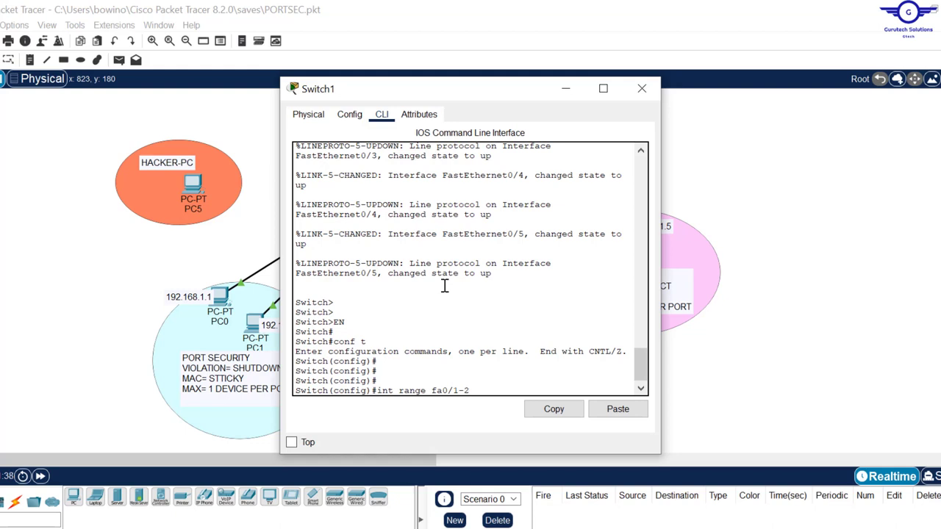
key(Return)
key(Return)
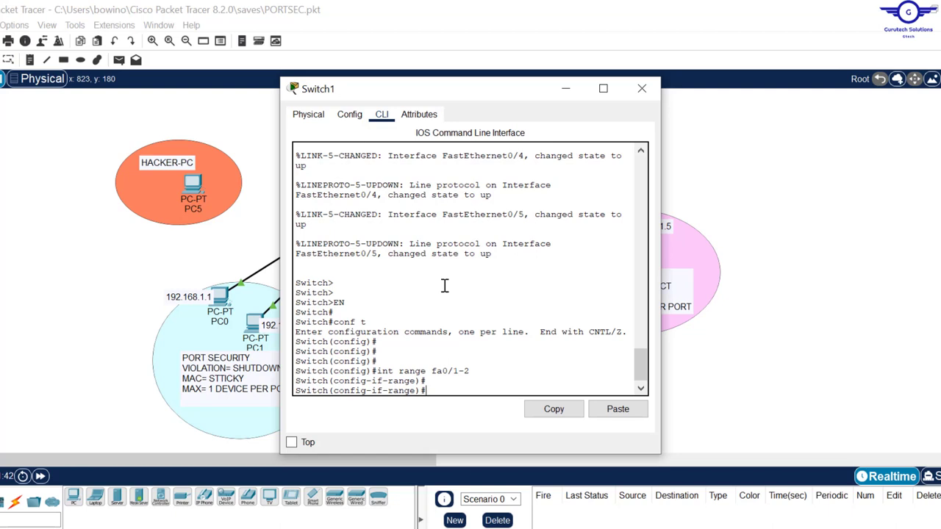
text(swit)
key(Tab)
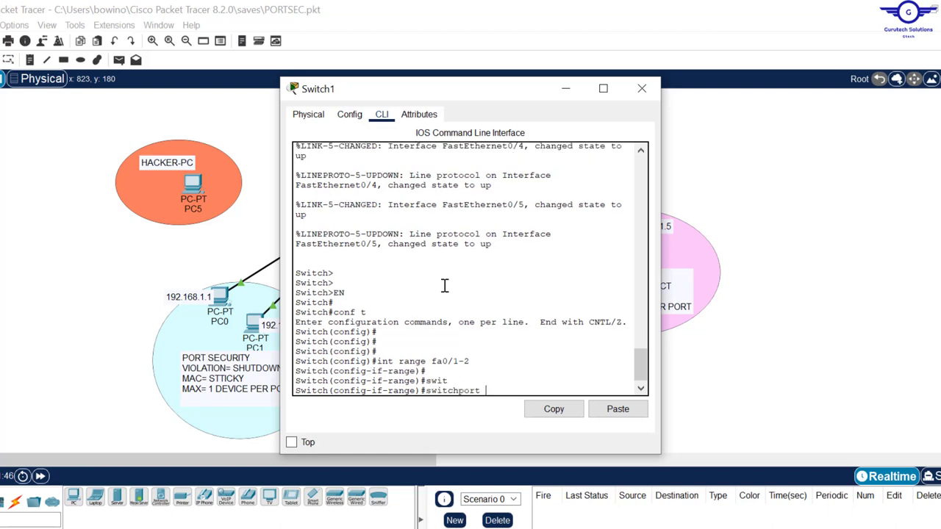
text(m)
key(Tab)
text(a)
key(Tab)
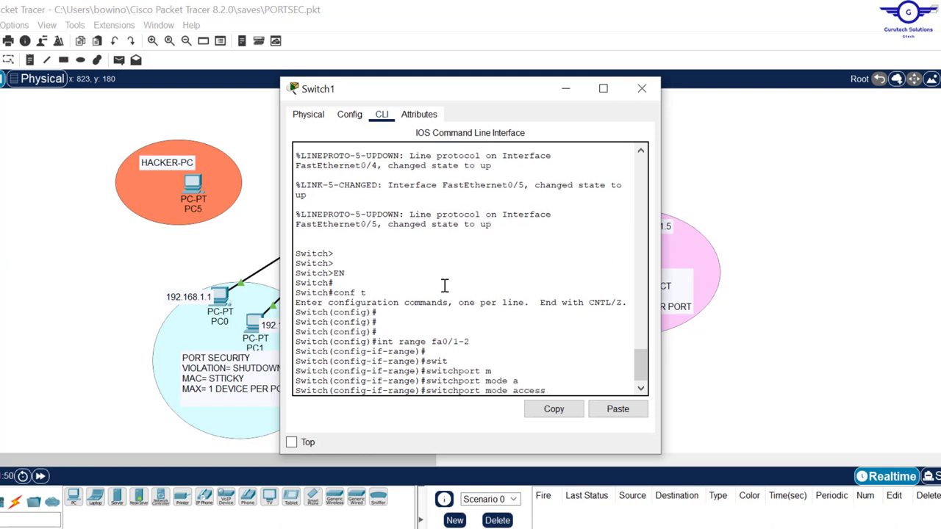
key(Return)
key(Return)
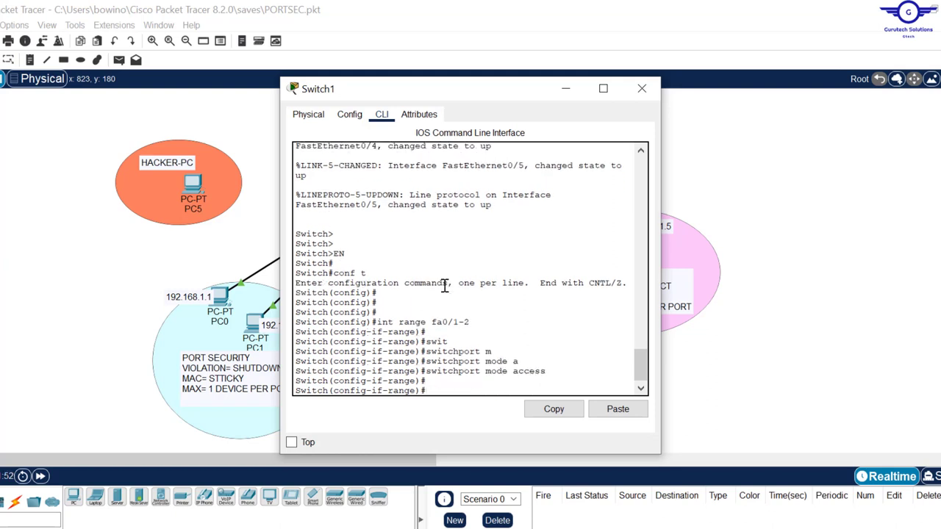
- Enable port security on the selected interface range with switchport port-security
text(sw)
key(Tab)
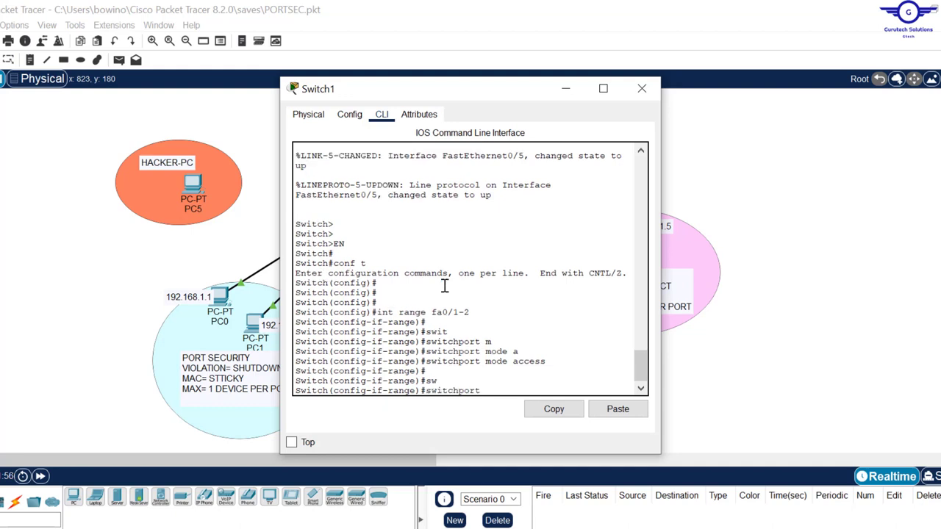
text(por)
text(t-)
key(Tab)
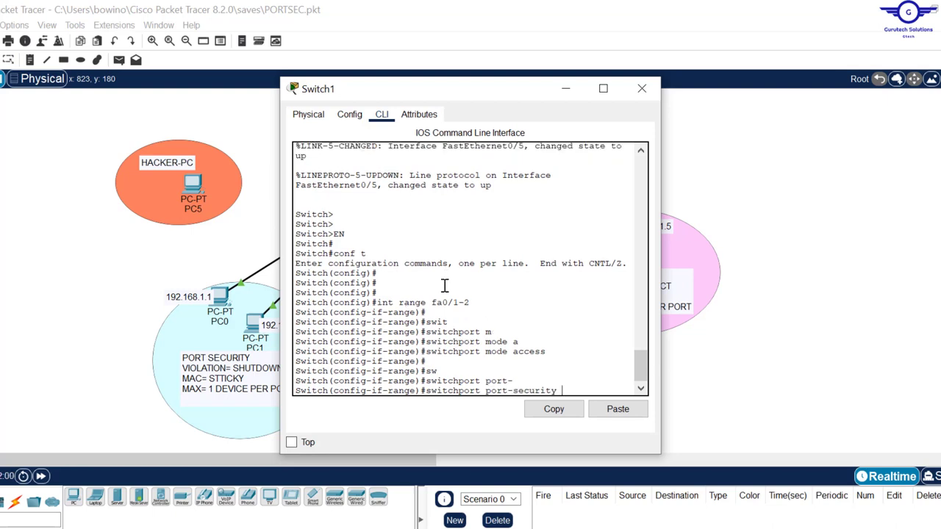
key(Return)
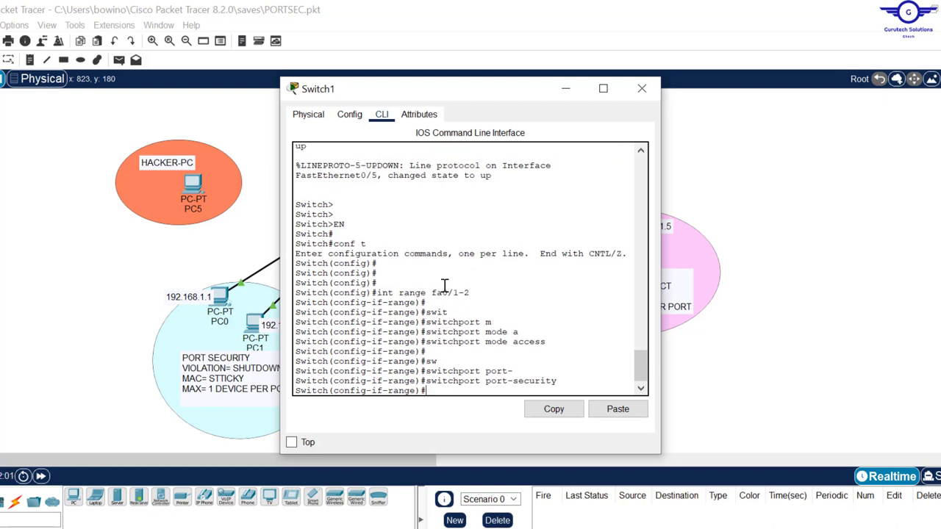
key(Return)
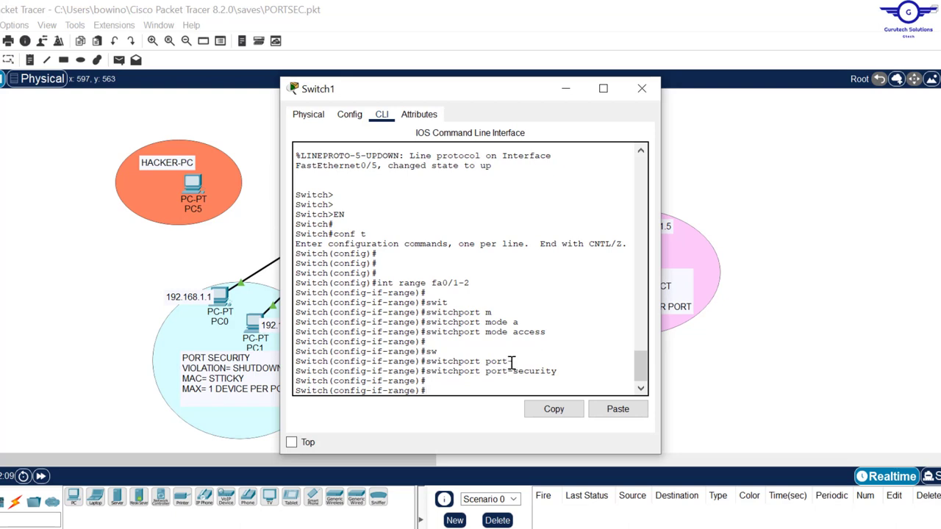
key(Return)
key(Return)
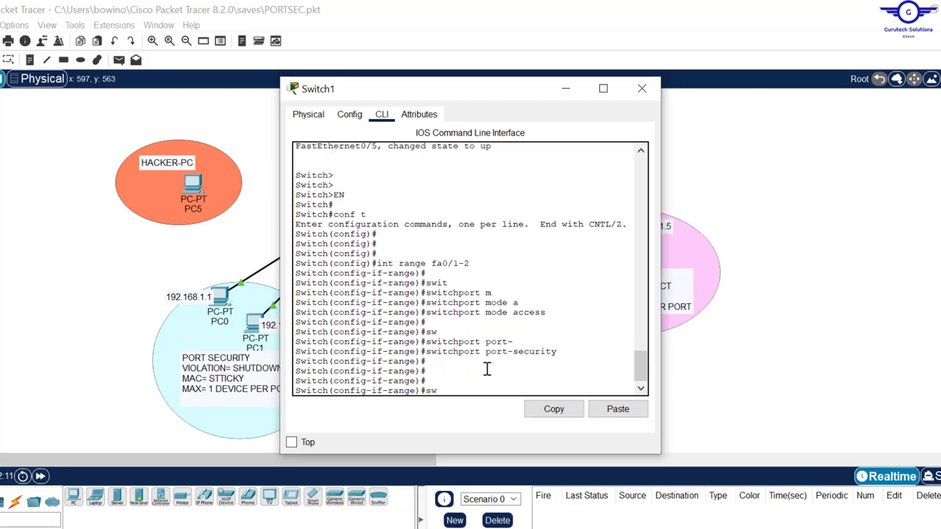
- Limit the selected ports to one device each with switchport port-security maximum 1
text(switchport port-security )
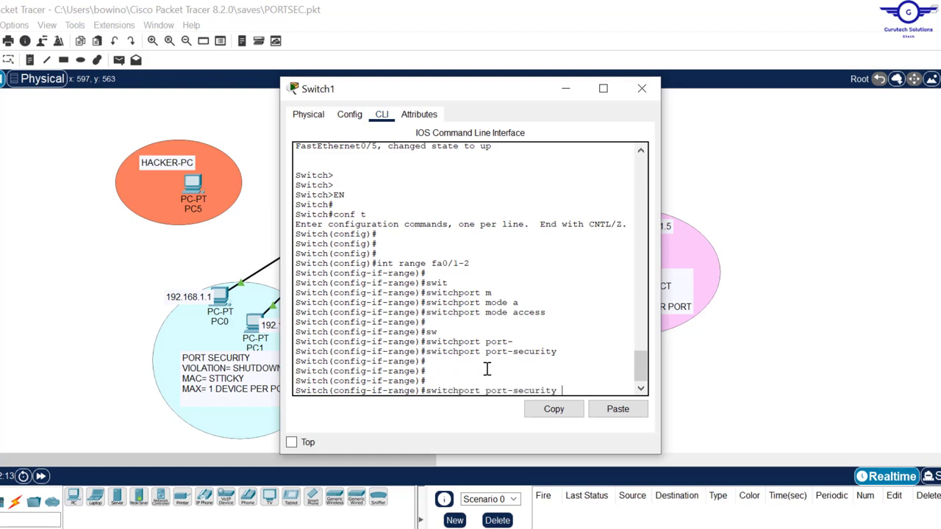
text(ma)
key(Tab)
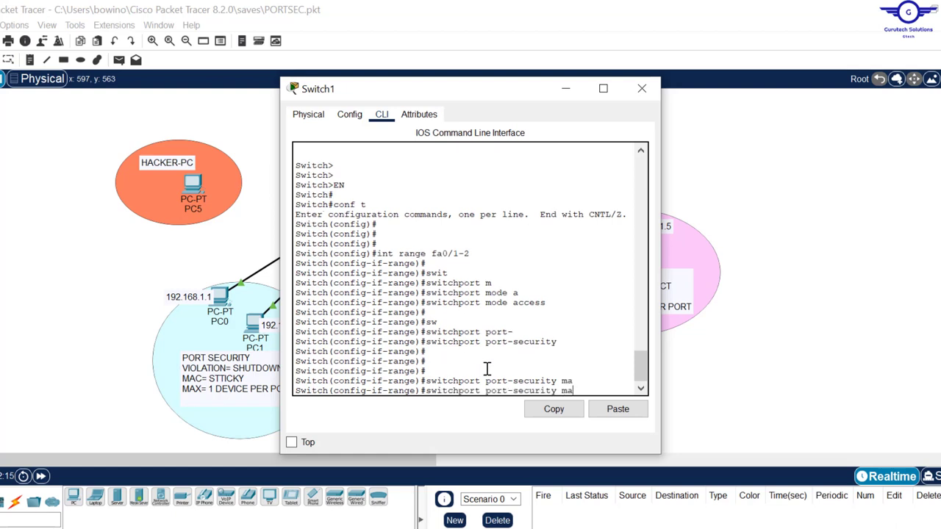
text(xim)
key(Tab)
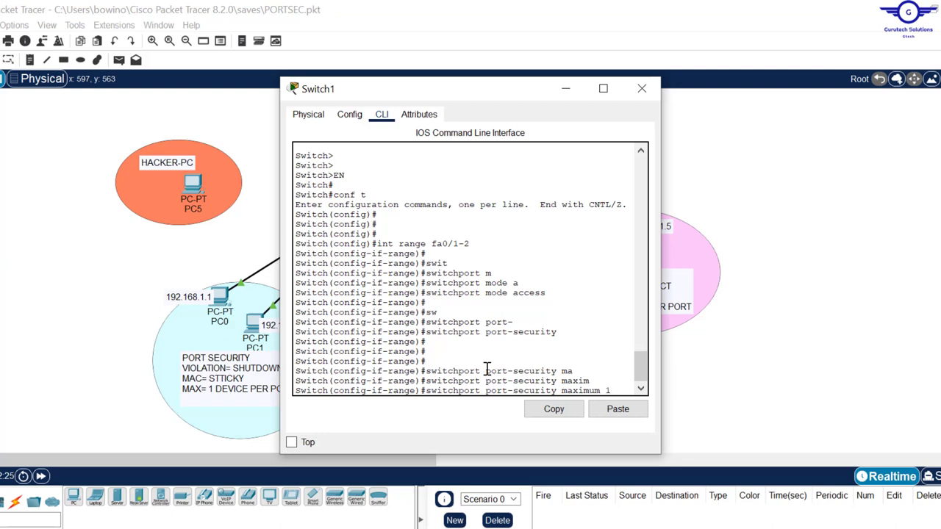
key(Return)
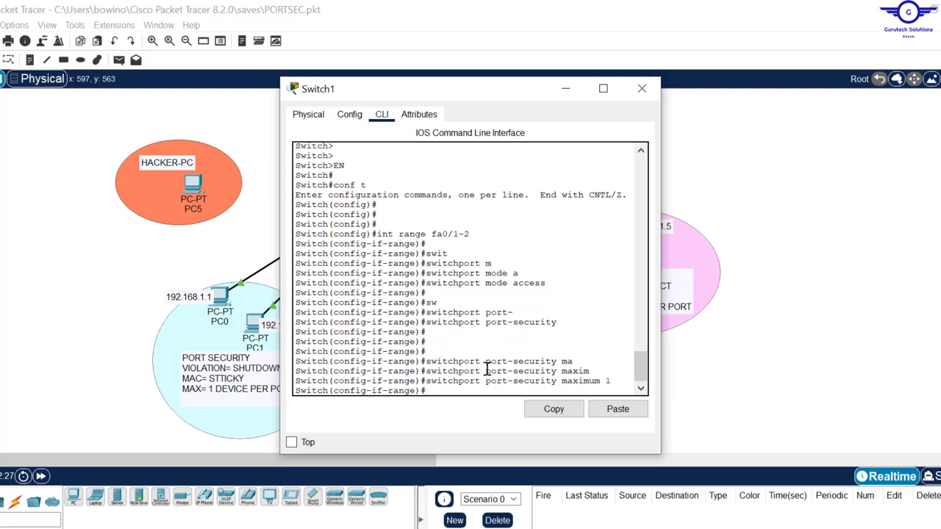
key(Return)
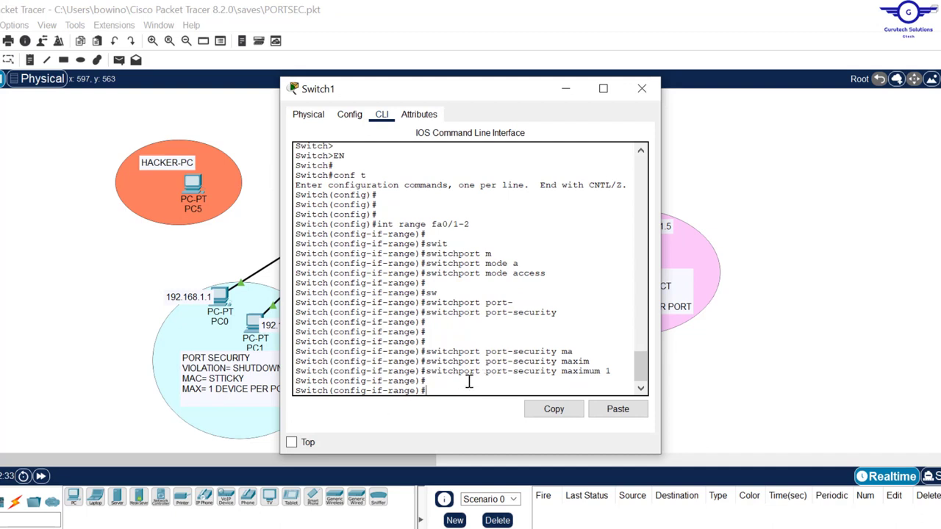
- Set MAC address learning on the selected ports to sticky with switchport port-security mac-address sticky
key(Up)
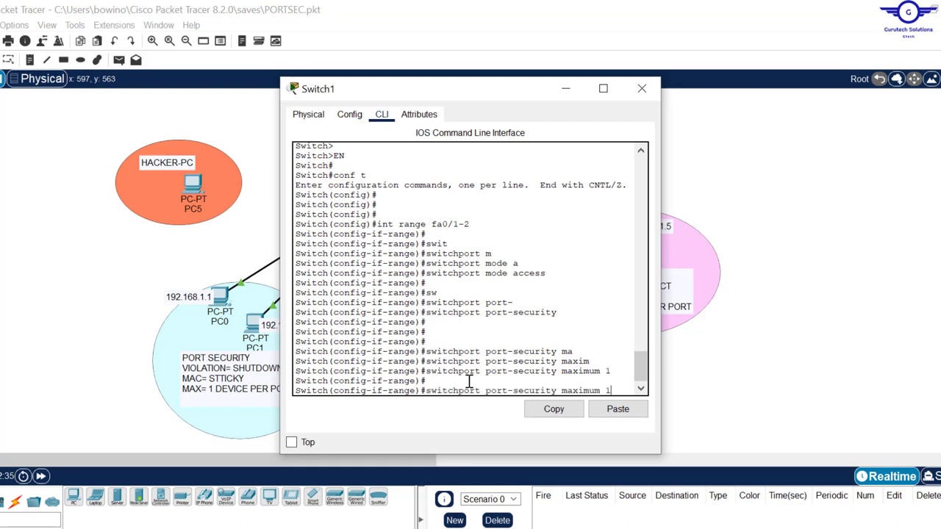
key(Up)
text(ac)
key(Tab)
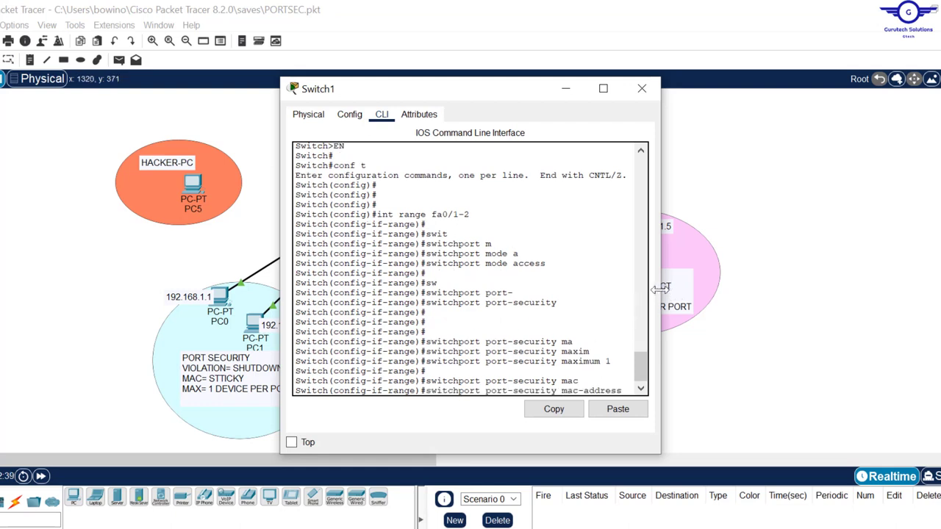
drag(660, 290, 774, 309)
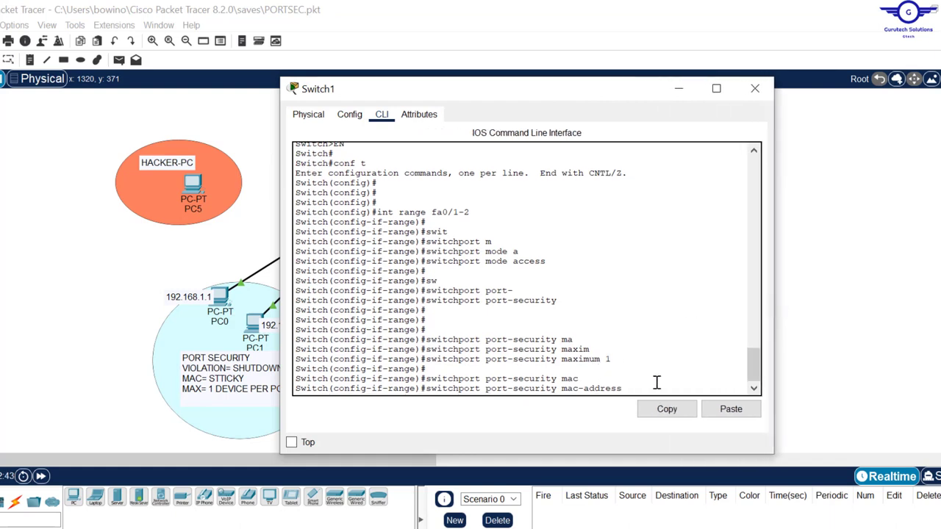
text(st)
key(Tab)
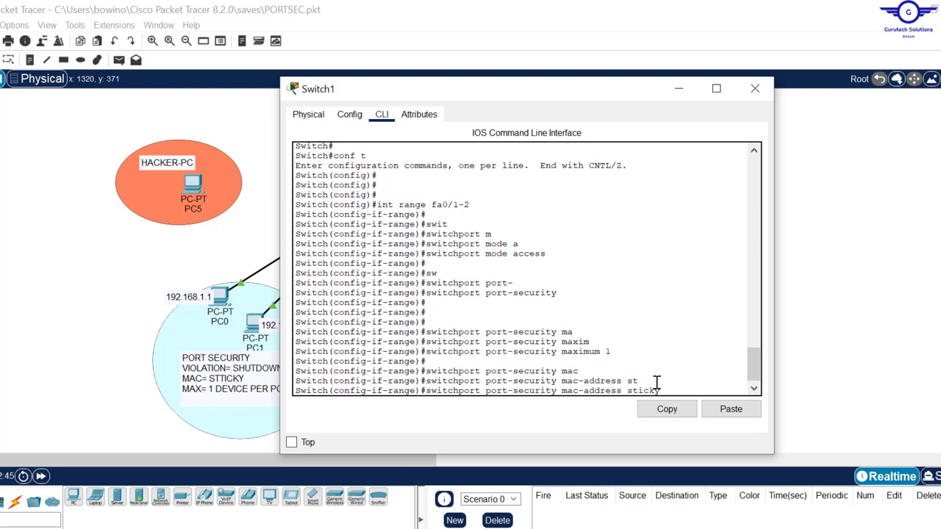
key(Return)
key(Return)
key(Return)
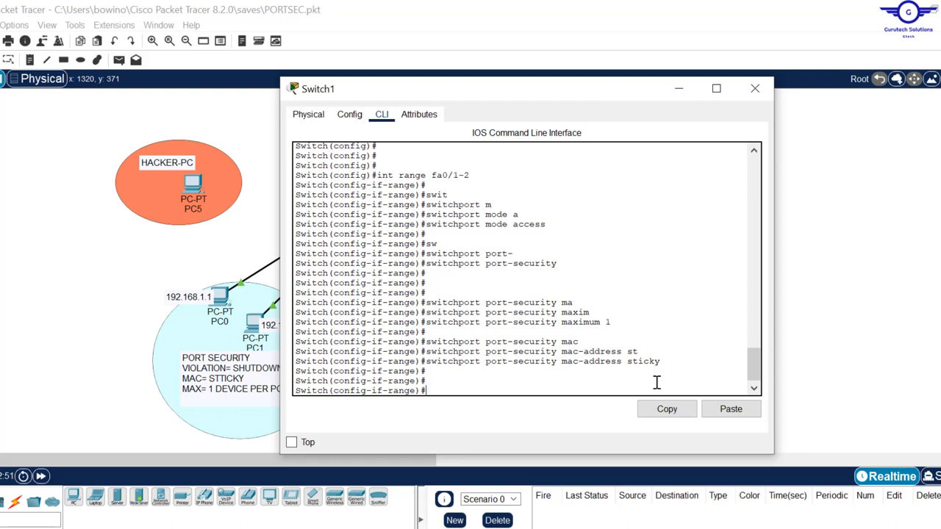
- Begin the switchport port-security violation command for the selected fa0/1-2 ports and list its available modes
text(swi)
key(Tab)
text(p)
key(Tab)
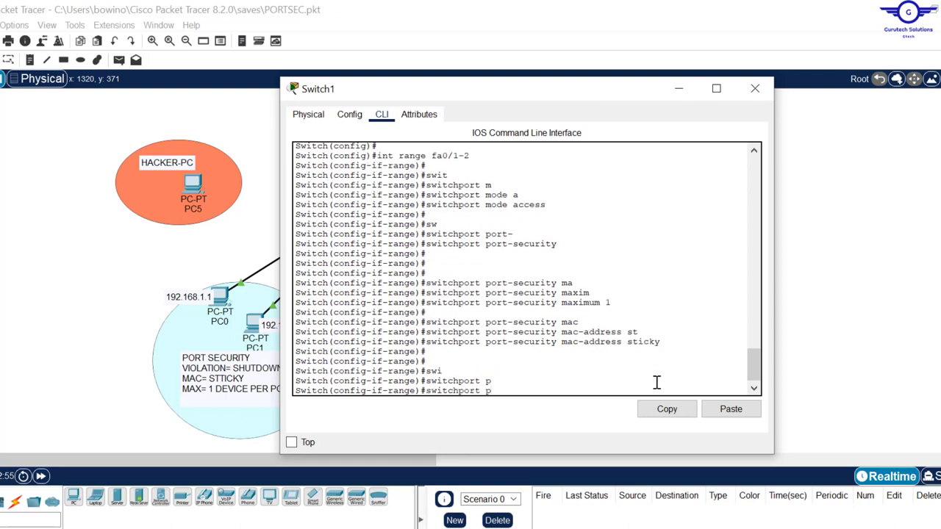
key(BackSpace)
text(port)
text(-)
key(Tab)
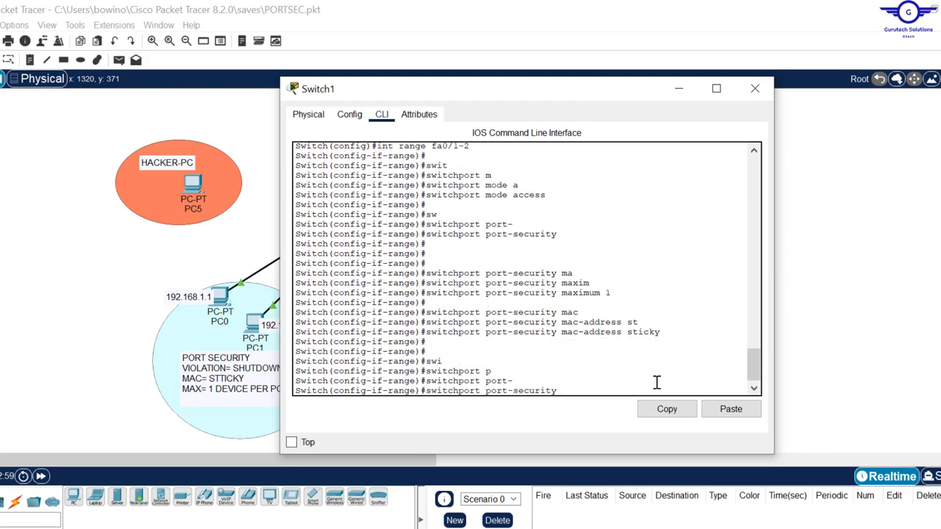
text(v)
key(Tab)
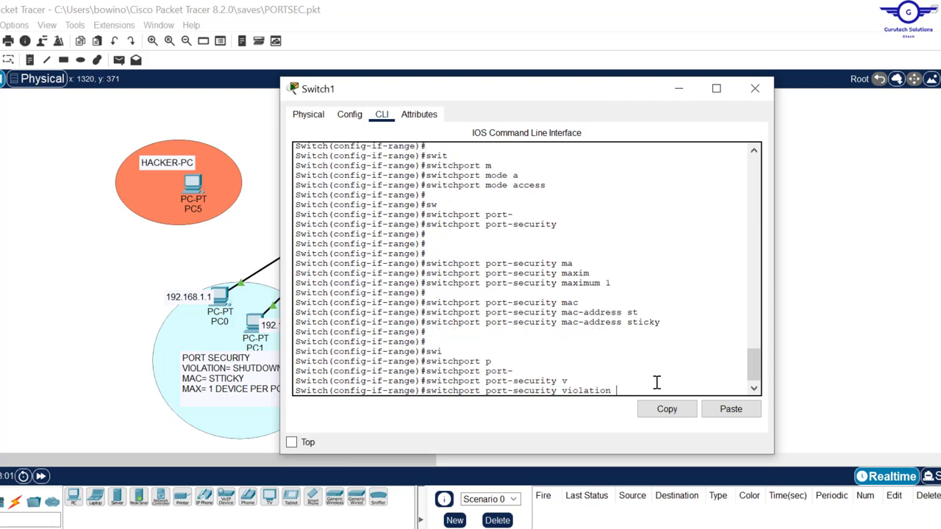
text(sh)
key(Tab)
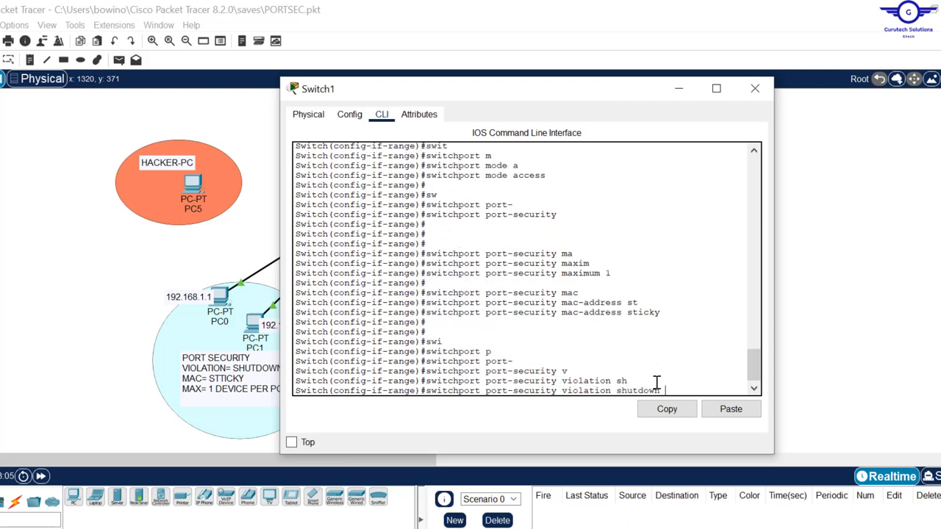
key(BackSpace)
key(BackSpace)
key(BackSpace)
key(BackSpace)
key(BackSpace)
key(BackSpace)
key(BackSpace)
key(BackSpace)
text(?)
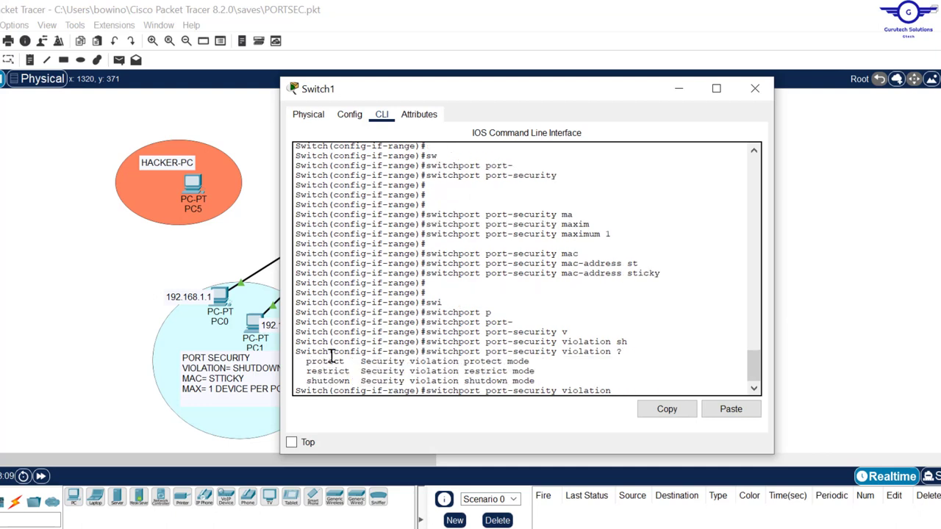
- Set the violation mode of the selected ports to shutdown with switchport port-security violation shutdown
text(shu)
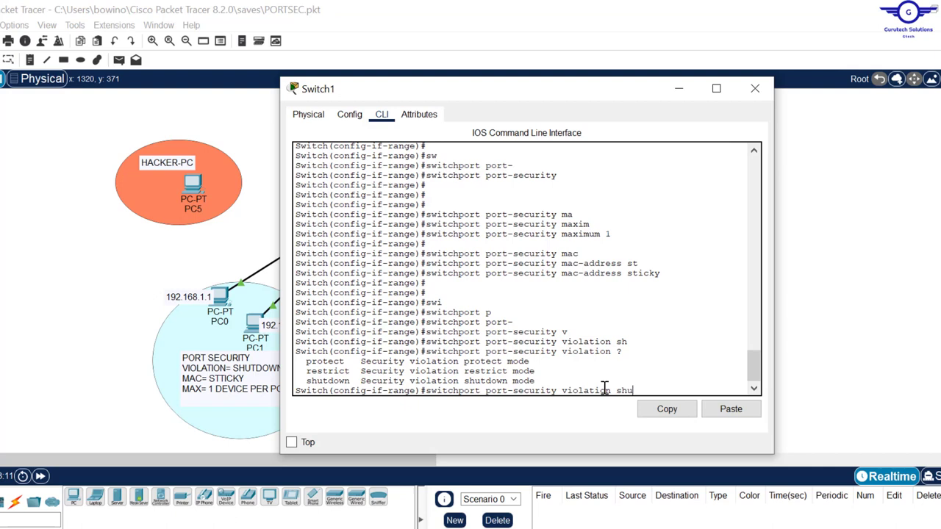
key(Tab)
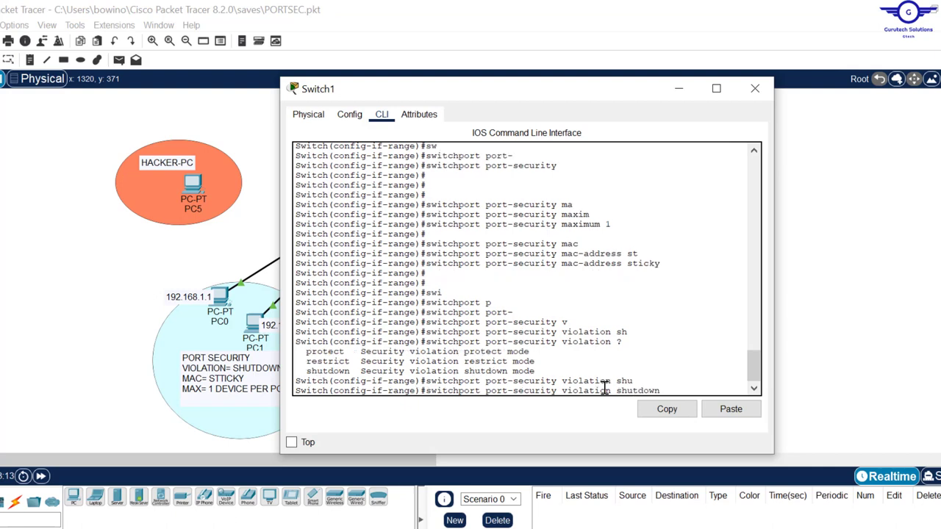
key(Return)
key(Return)
key(Return)
key(Return)
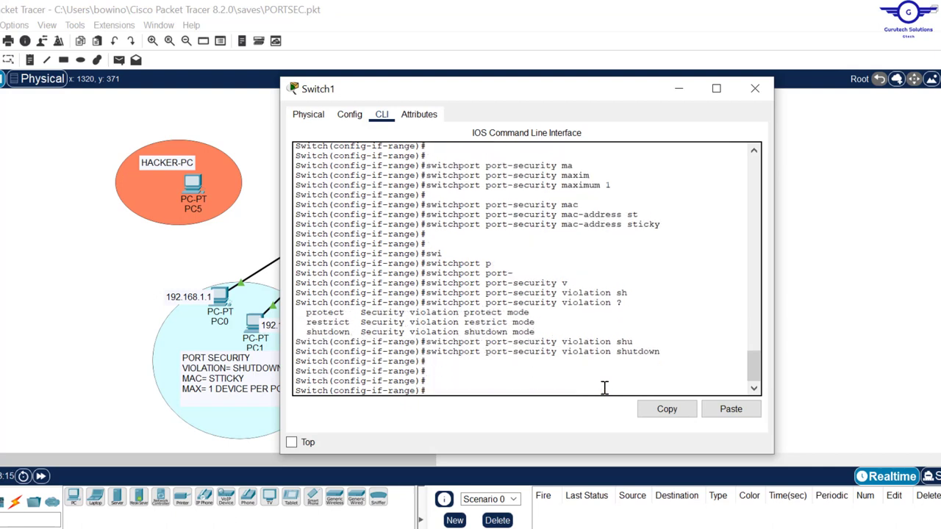
key(Return)
key(Return)
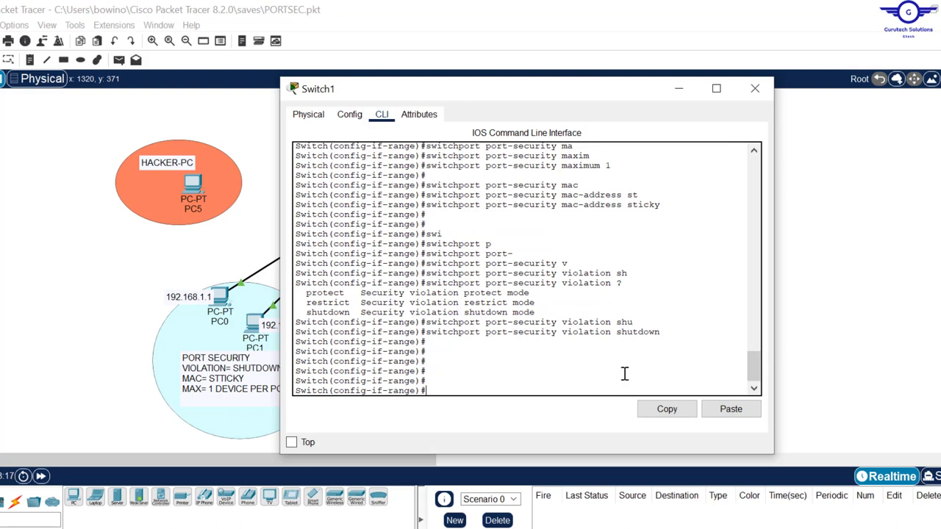
- Exit the fa0/1-2 interface range configuration and return to global configuration mode
text(exit)
key(Return)
key(Return)
key(Return)
key(Return)
key(Return)
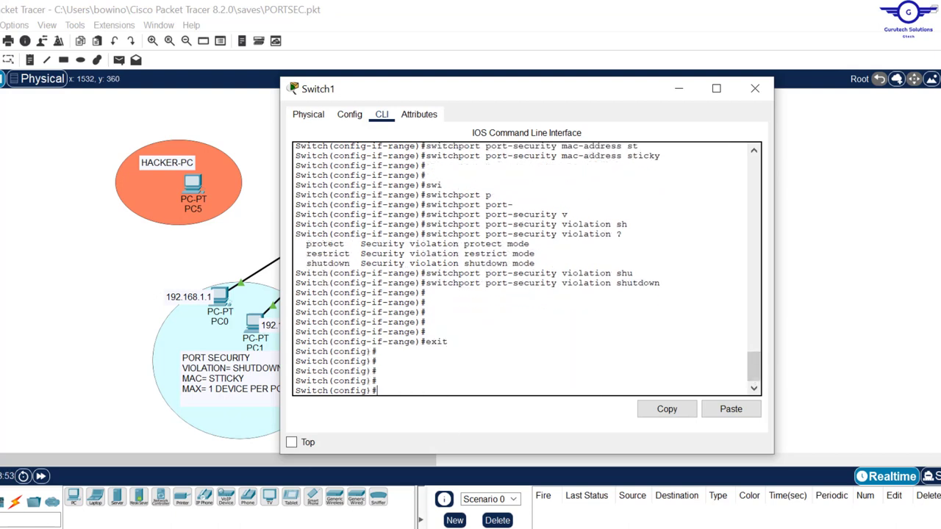
- Review the second batch's requirements in config-guide.txt and in the topology, and return to the Switch1 command line
key(alt+Tab)
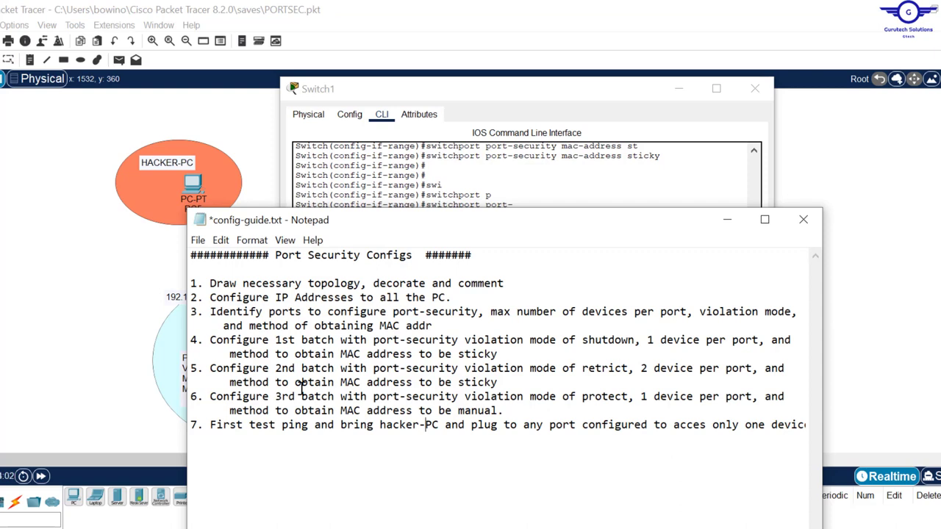
click(518, 184)
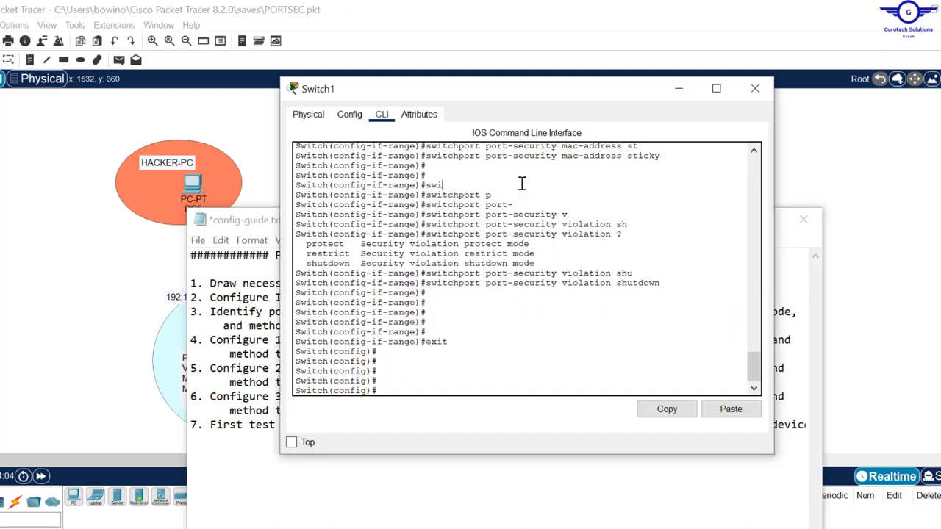
click(884, 180)
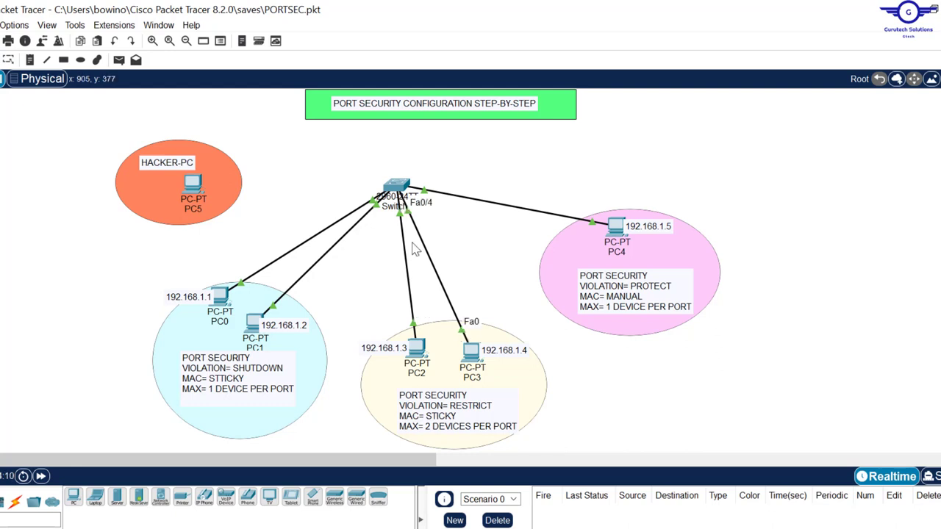
click(397, 188)
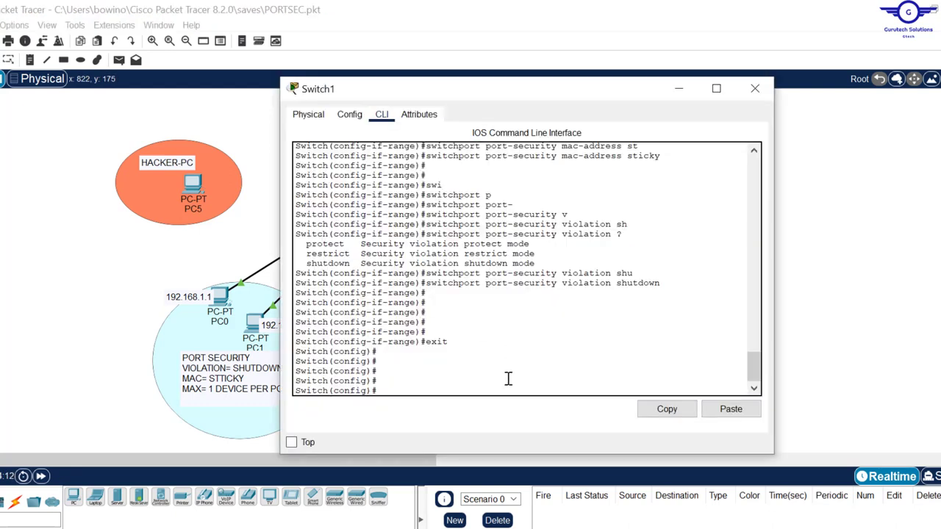
- Select the second batch of ports with int range fa0/3-4, correcting the misspelled range keyword
text(int ramge fa0/3-4)
key(Return)
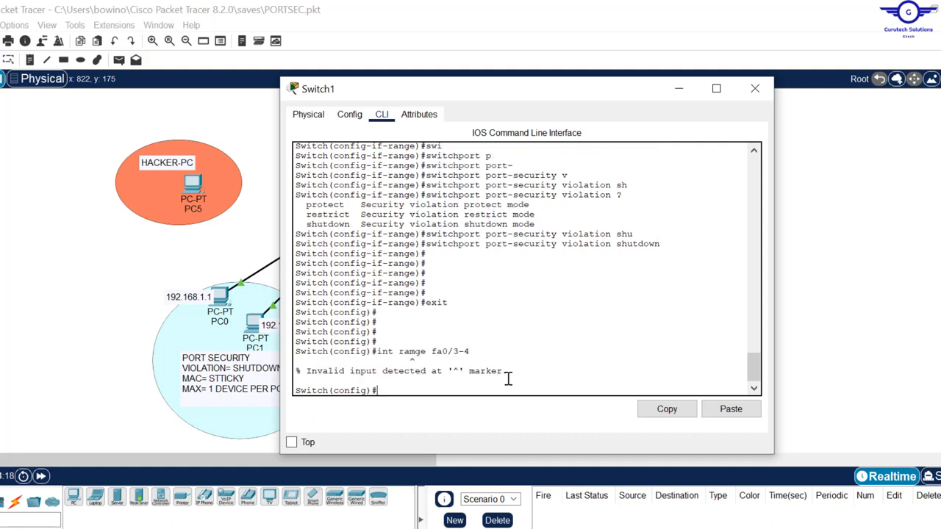
key(Return)
key(Up)
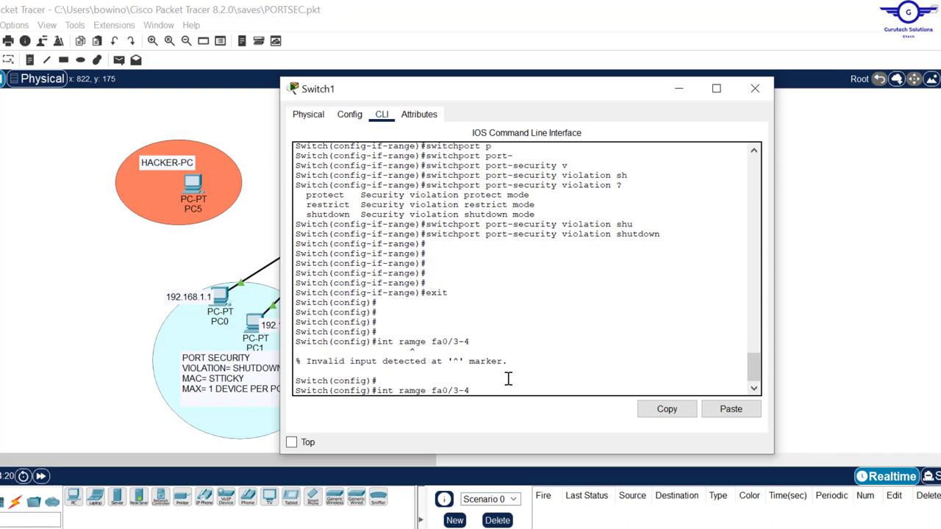
key(Left)
key(Left)
key(Left)
key(Left)
key(Left)
key(Left)
key(Left)
key(Left)
key(Left)
key(BackSpace)
text(n)
key(Return)
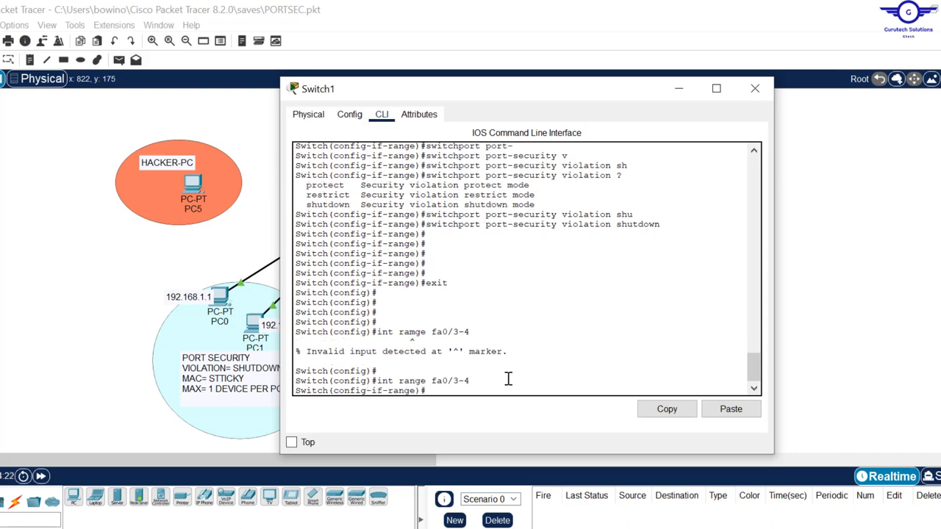
- Set the fa0/3-4 ports to access mode with switchport mode access
key(Return)
key(Return)
text(swit)
key(Tab)
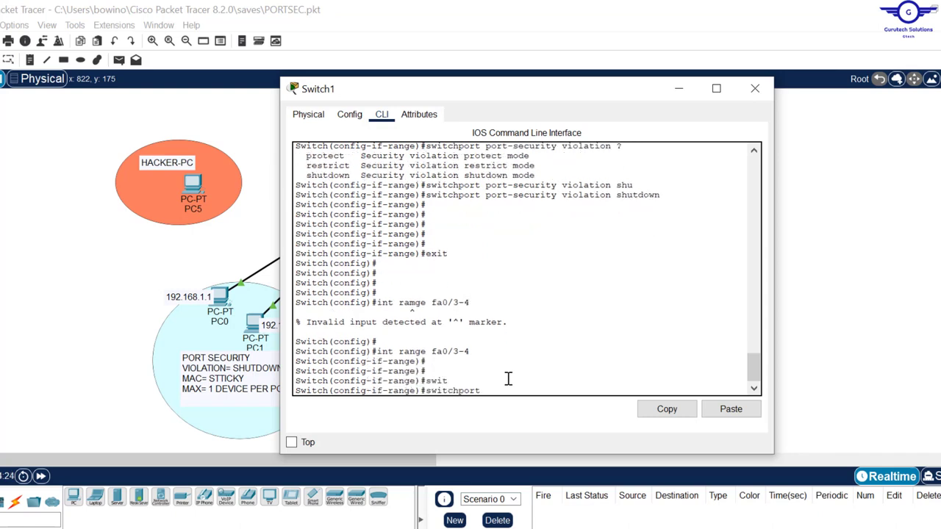
text(m)
key(Tab)
text(a)
key(Tab)
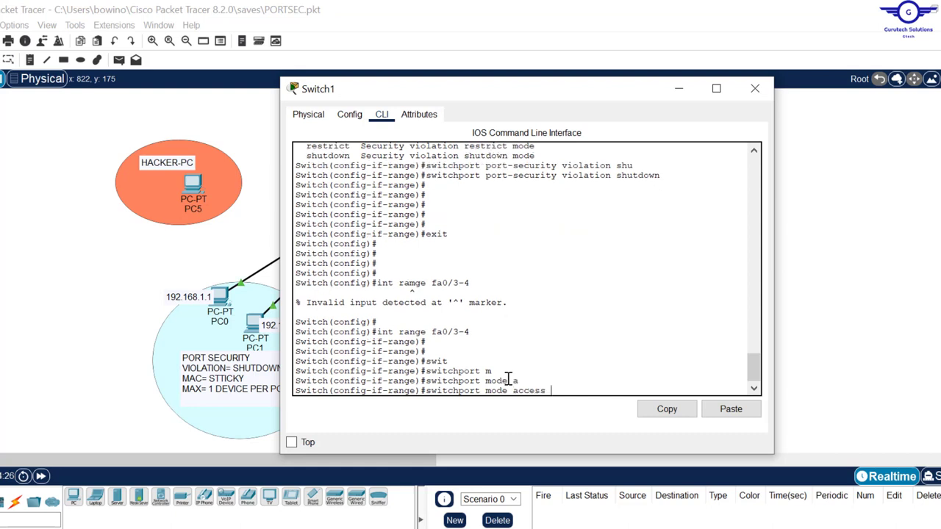
key(Return)
key(Return)
- Enable port security on the fa0/3-4 ports with switchport port-security
text(swit)
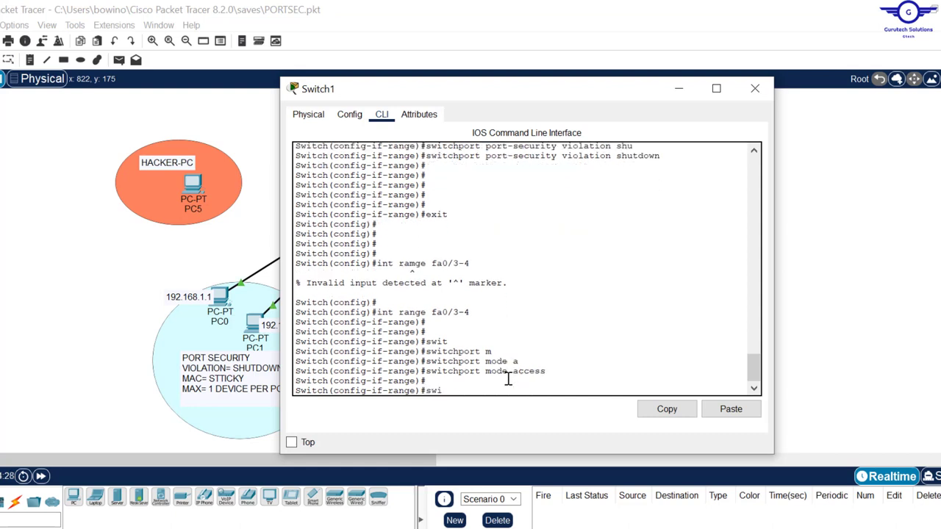
key(Tab)
text(port)
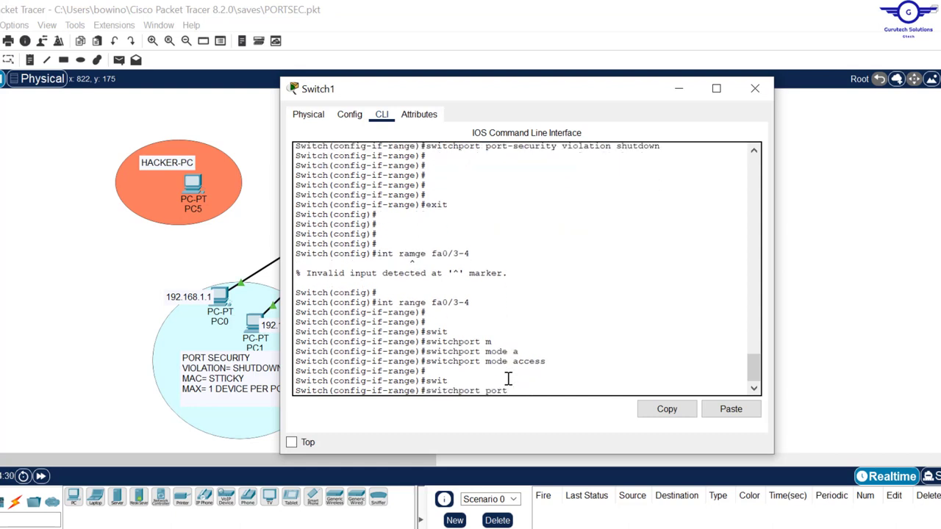
key(Tab)
key(Return)
key(Return)
key(Return)
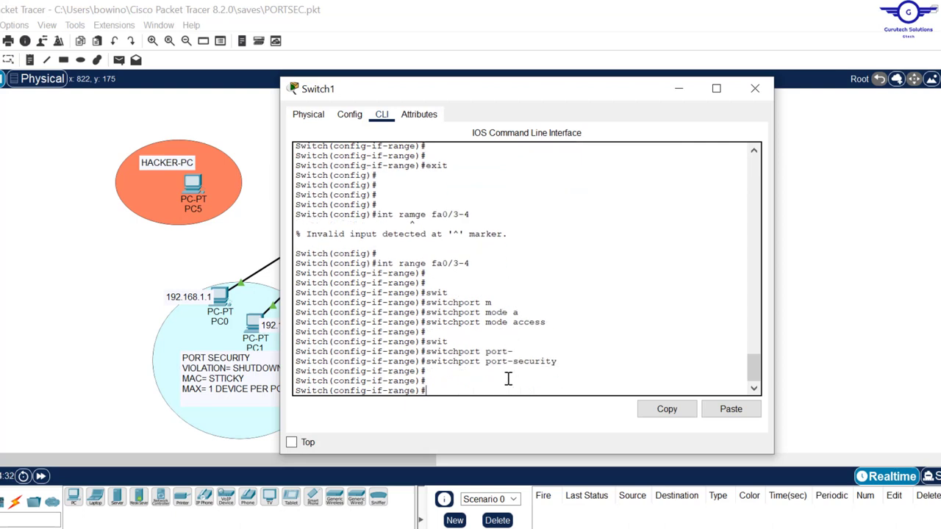
- Limit the fa0/3-4 ports to two devices each with switchport port-security maximum 2, checking the number in config-guide.txt
key(Up)
text(max)
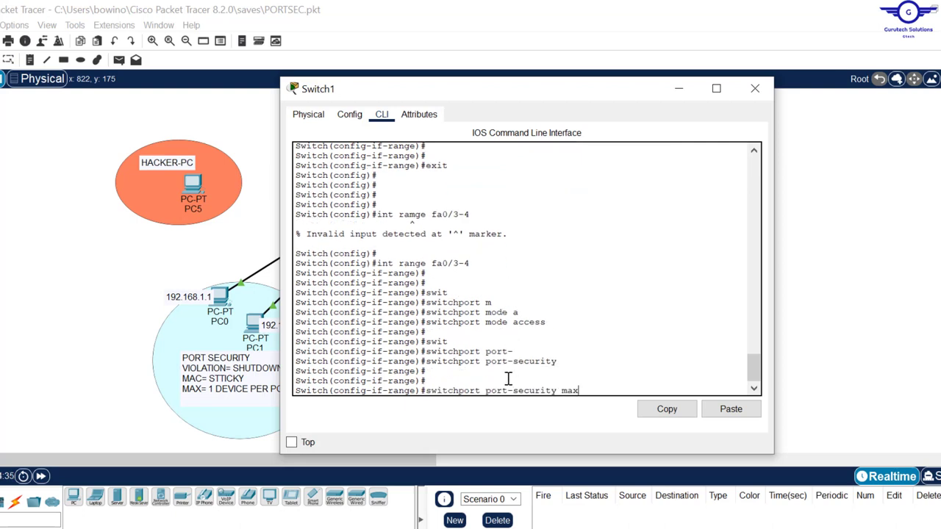
key(Tab)
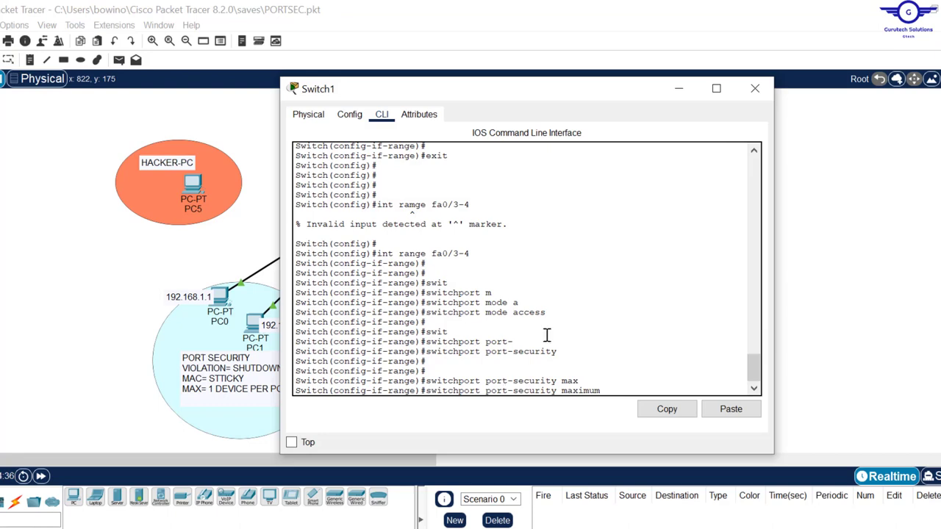
key(alt+Tab)
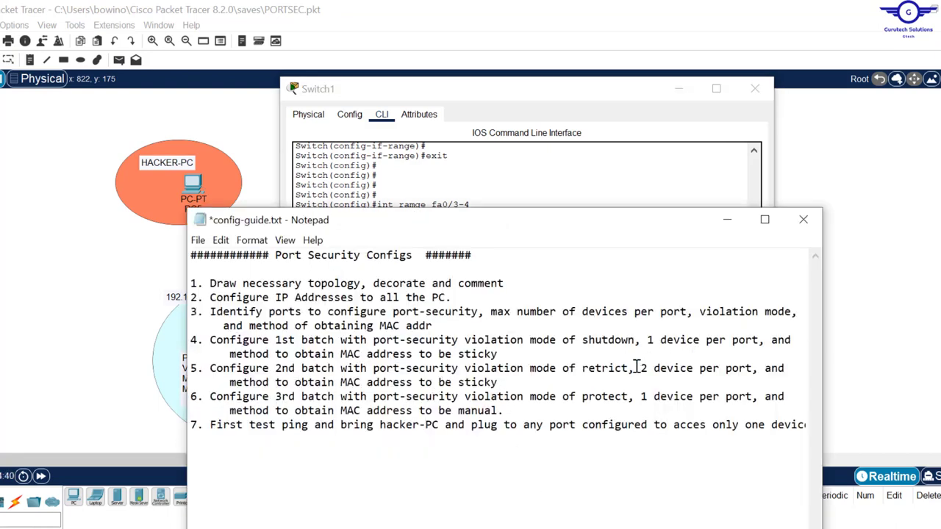
drag(634, 368, 733, 373)
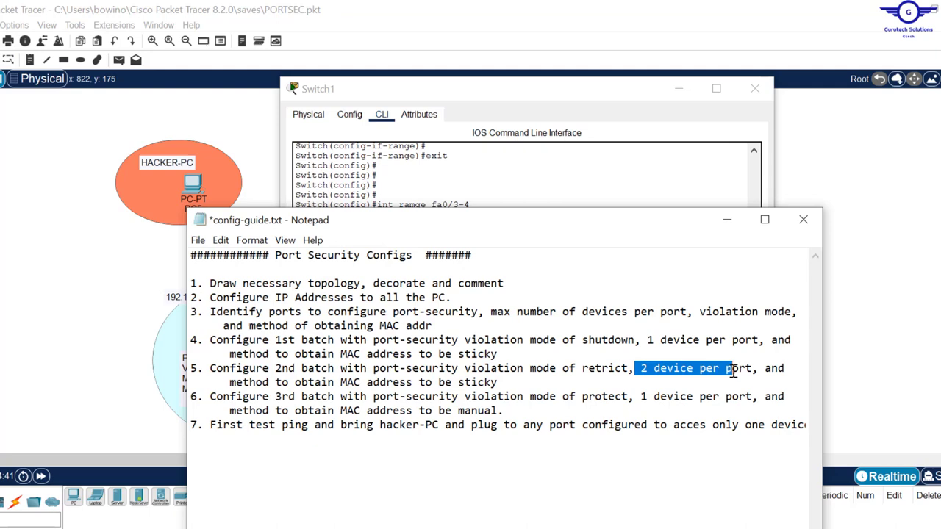
click(727, 219)
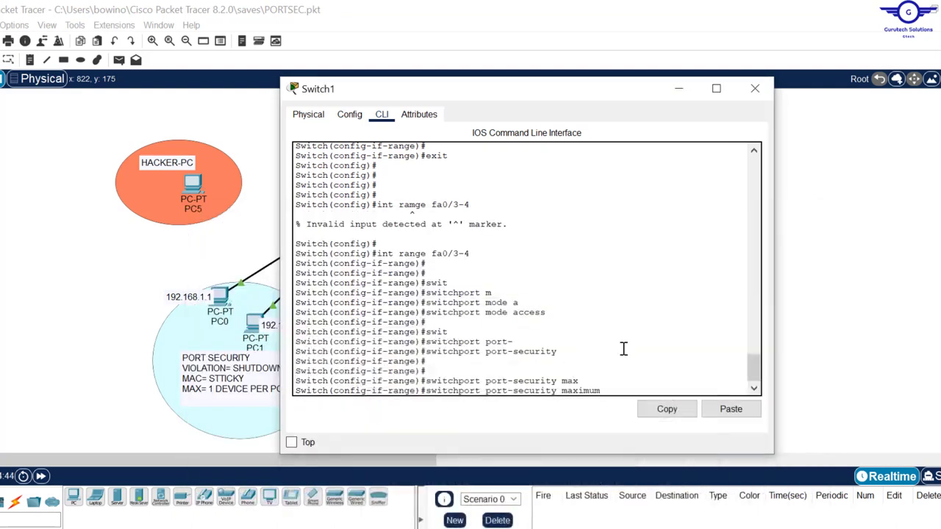
text(2)
key(Return)
key(Return)
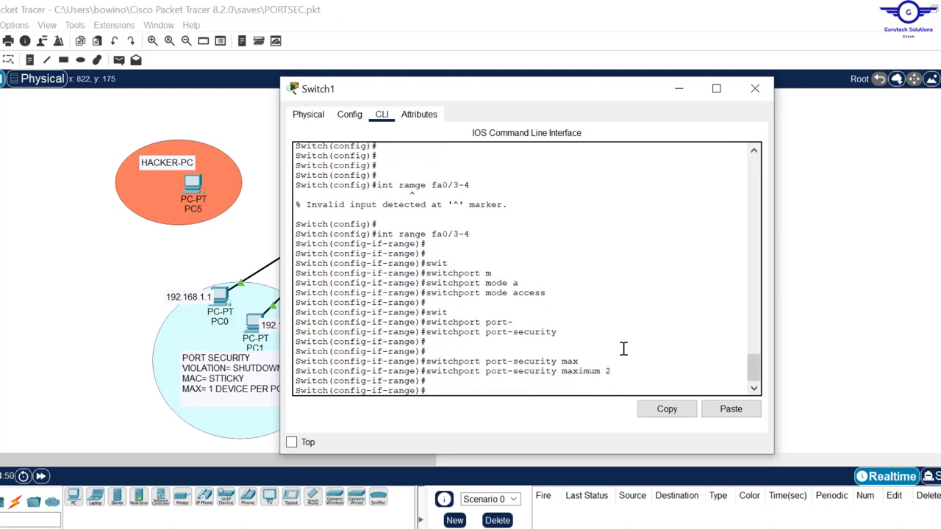
- Set MAC address learning on the fa0/3-4 ports to sticky with switchport port-security mac-address sticky
key(Up)
key(Up)
key(Up)
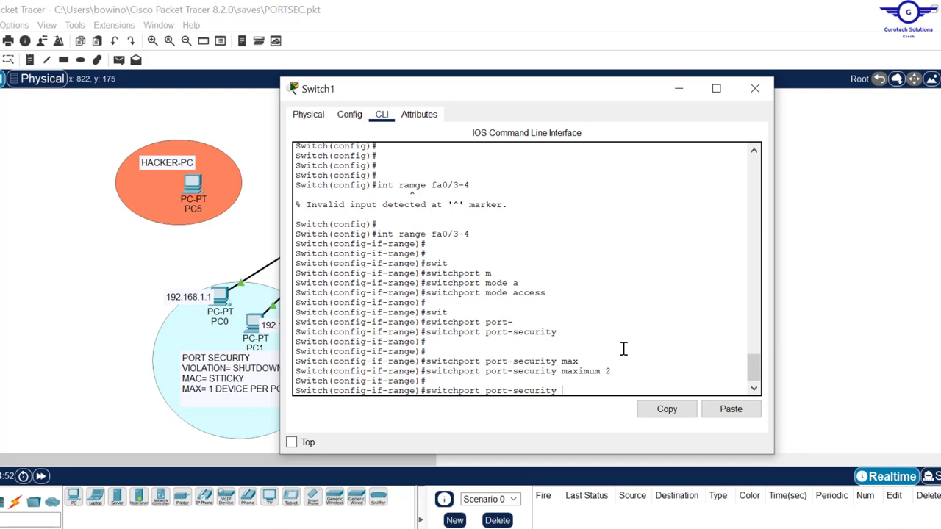
text(mac)
key(Tab)
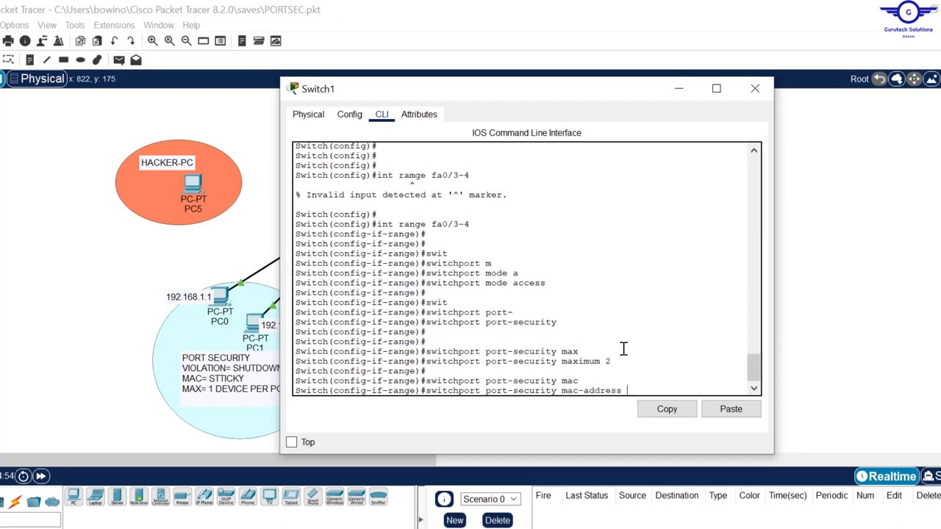
text(st)
key(Tab)
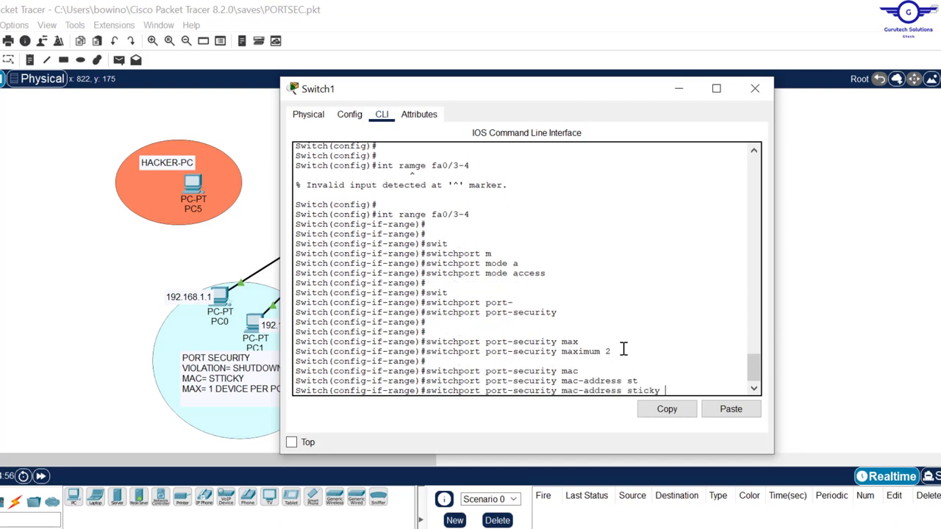
key(Return)
key(Return)
key(Return)
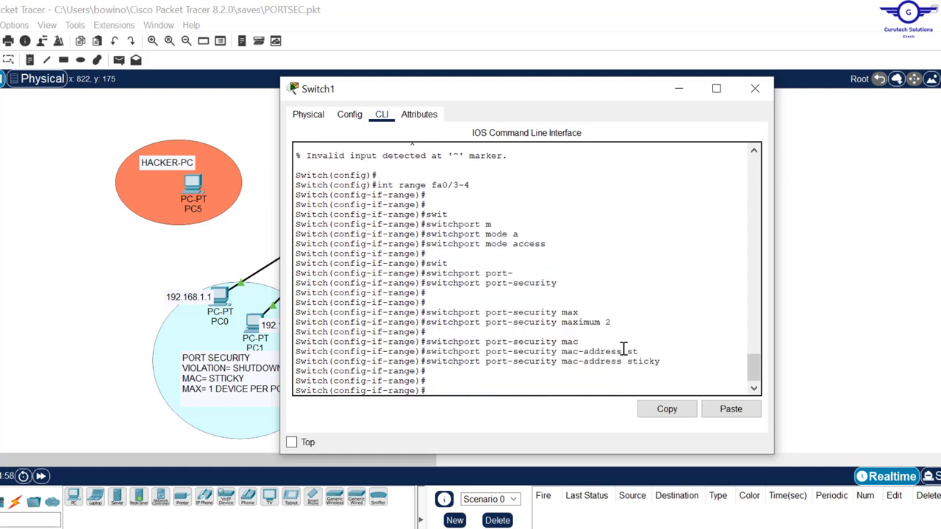
- Set the violation mode on the fa0/3-4 ports to restrict with switchport port-security violation restrict, then exit the interface range configuration
text(sw)
key(Up)
key(BackSpace)
key(BackSpace)
key(BackSpace)
key(BackSpace)
key(BackSpace)
key(BackSpace)
key(BackSpace)
key(BackSpace)
key(BackSpace)
key(BackSpace)
key(BackSpace)
key(BackSpace)
key(BackSpace)
key(BackSpace)
key(BackSpace)
key(BackSpace)
key(BackSpace)
key(BackSpace)
key(BackSpace)
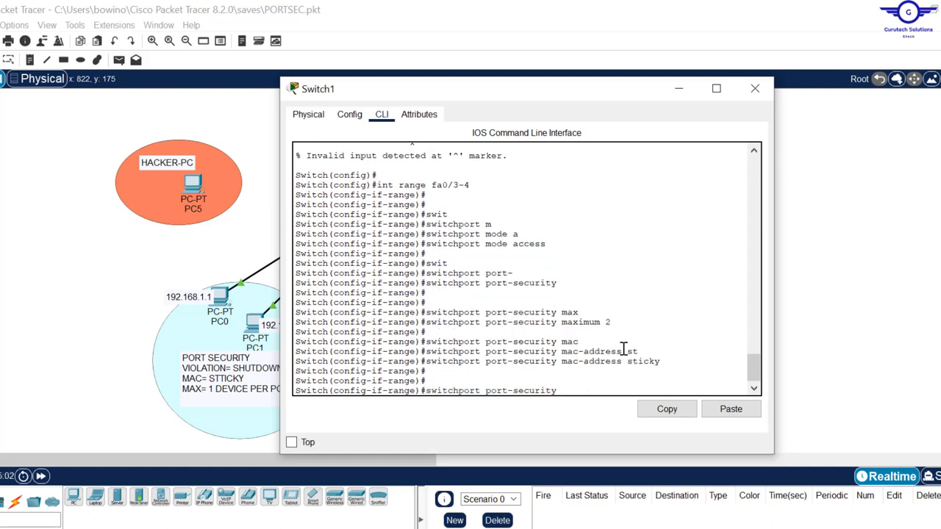
text(vio)
key(Tab)
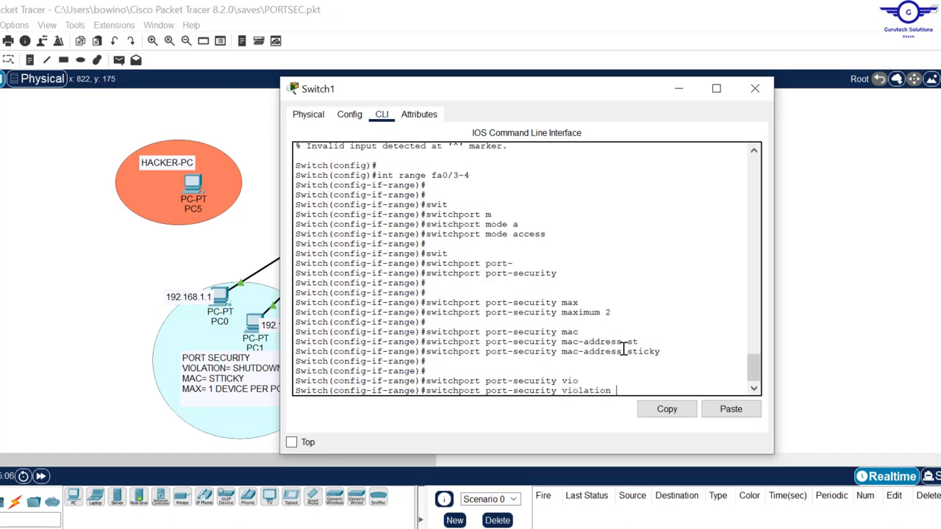
text(res)
key(Tab)
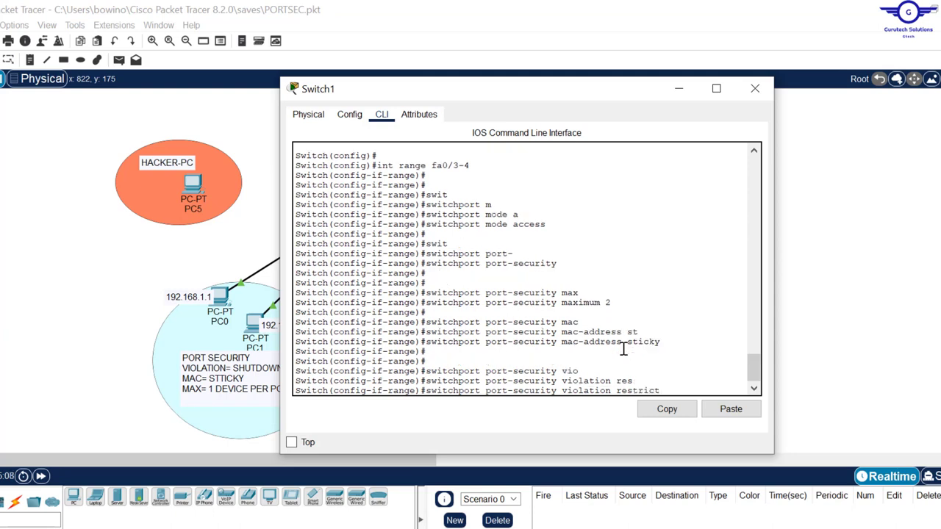
key(Return)
text(exit)
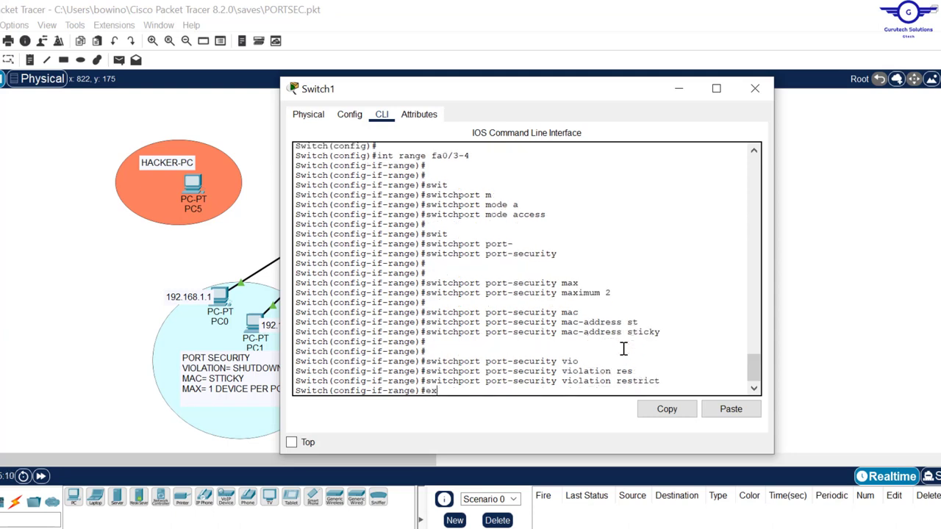
key(Return)
key(Return)
key(Return)
key(Return)
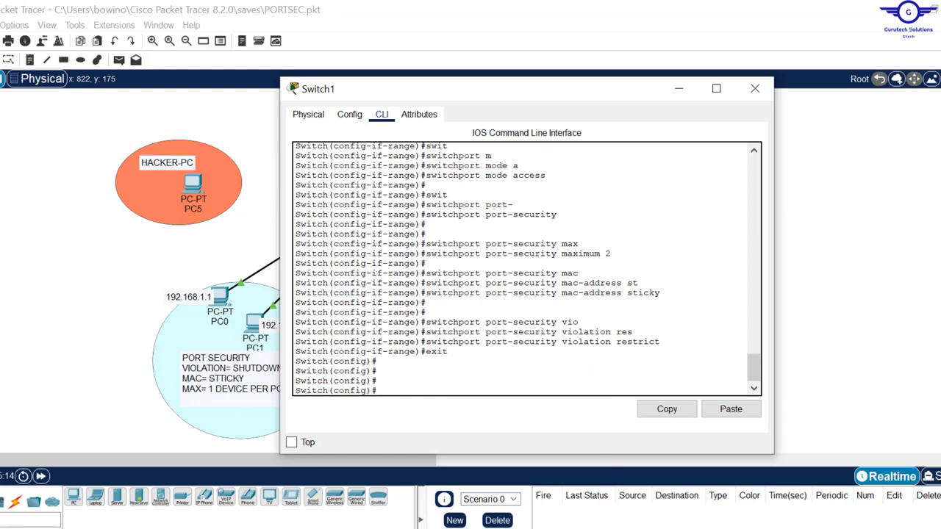
- Check the third batch's requirements in config-guide.txt and enter interface configuration for fa0/5 on Switch1
click(563, 528)
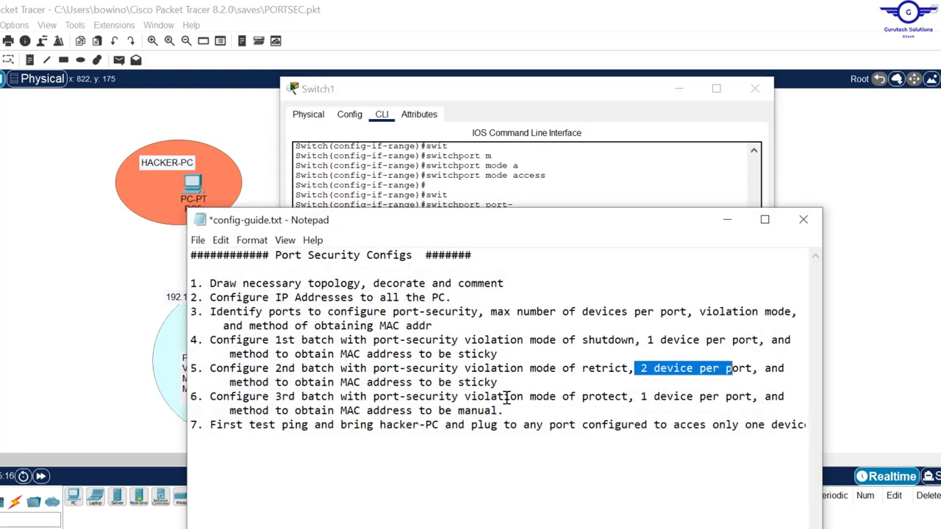
drag(512, 412, 201, 396)
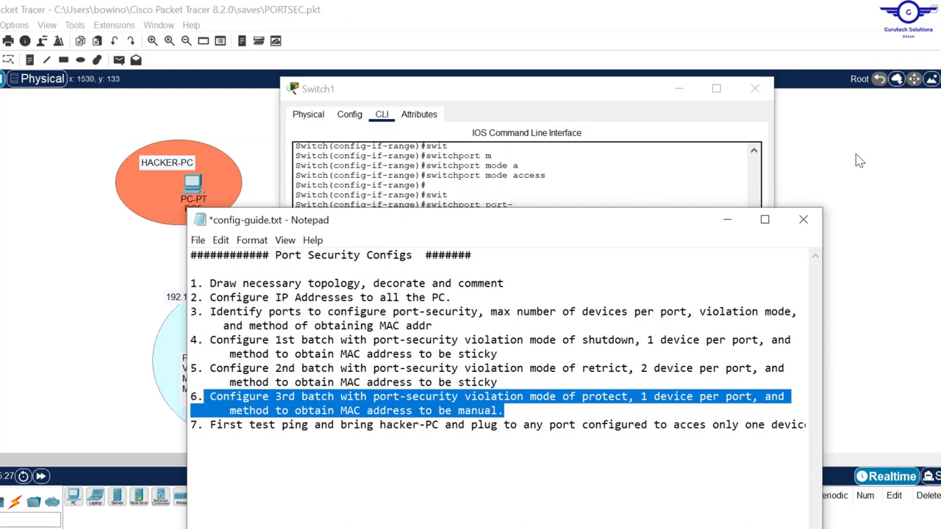
click(873, 164)
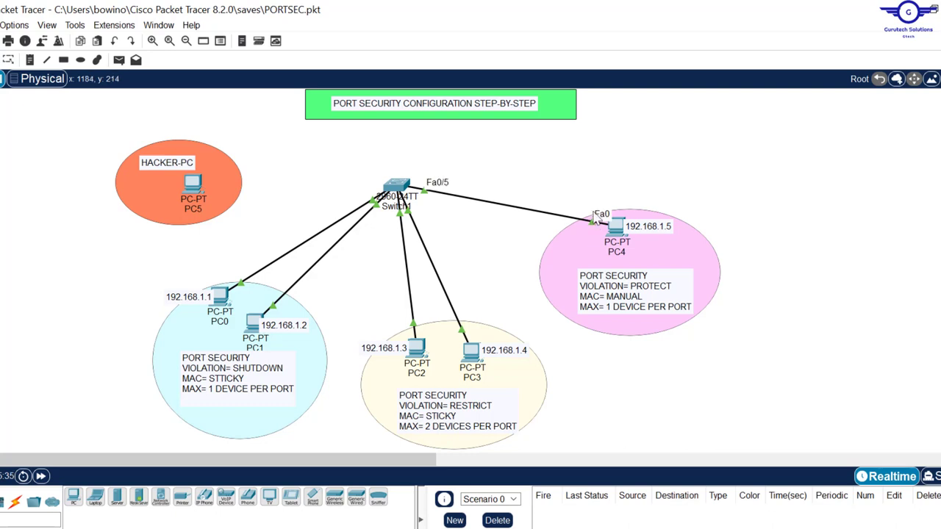
click(401, 188)
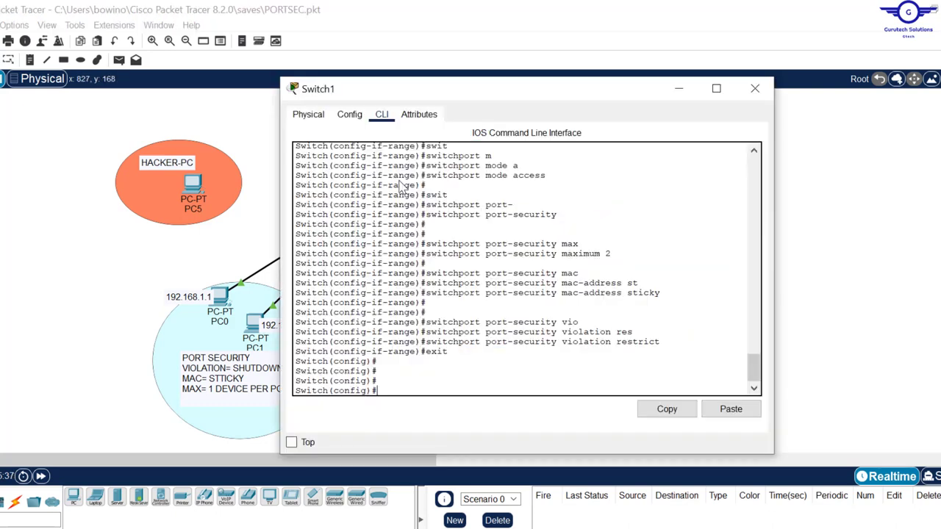
text(int fa0/4)
key(BackSpace)
text(5)
key(Return)
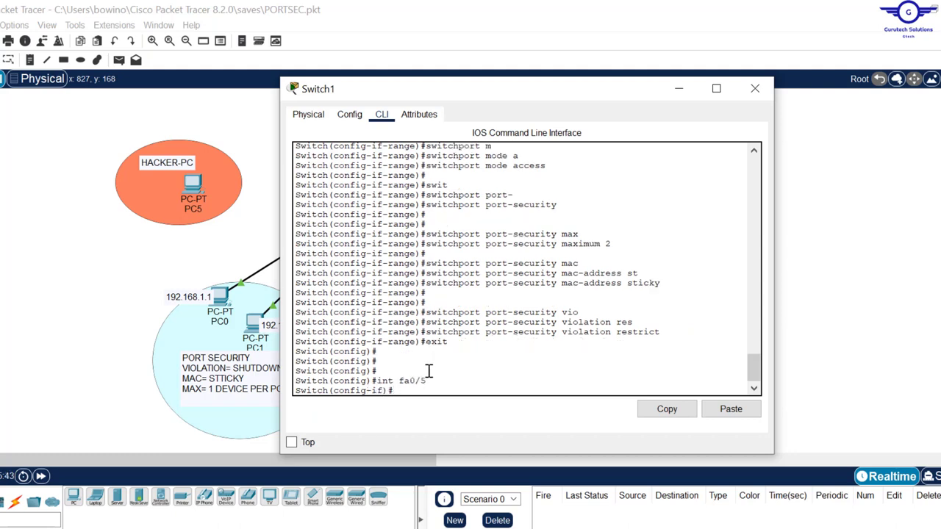
- Set the fa0/5 port to access mode with switchport mode access
text(swit)
key(Tab)
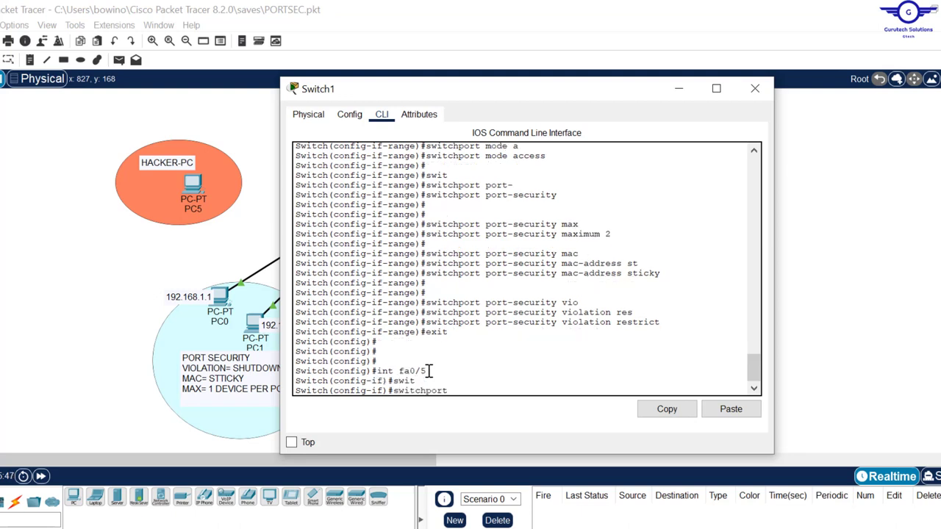
text(m)
key(Tab)
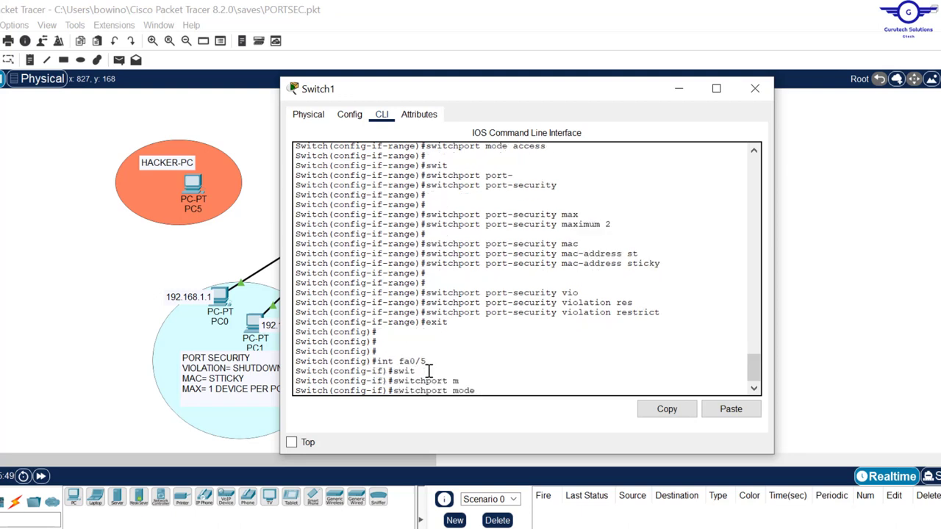
text(a)
key(Tab)
key(Return)
key(Return)
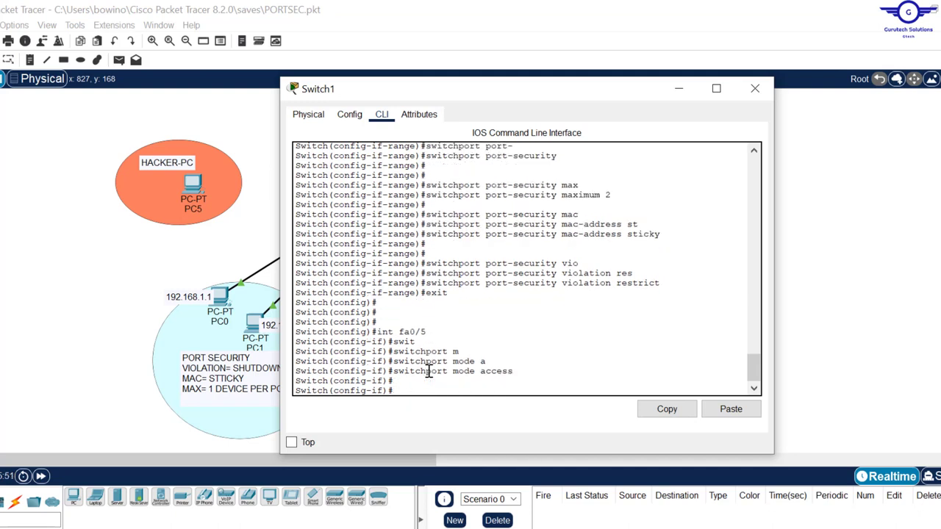
- Enable port security on the fa0/5 port with switchport port-security
text(swit)
key(Tab)
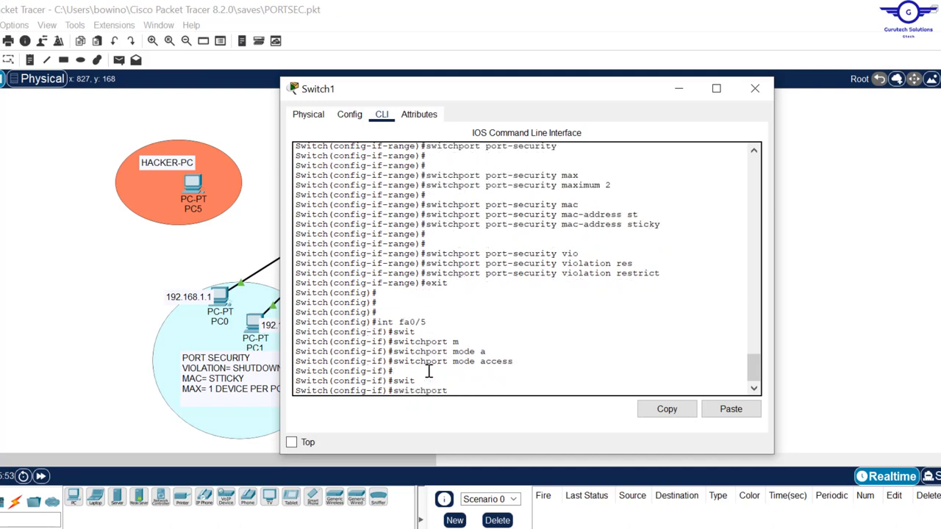
text(port-)
key(Tab)
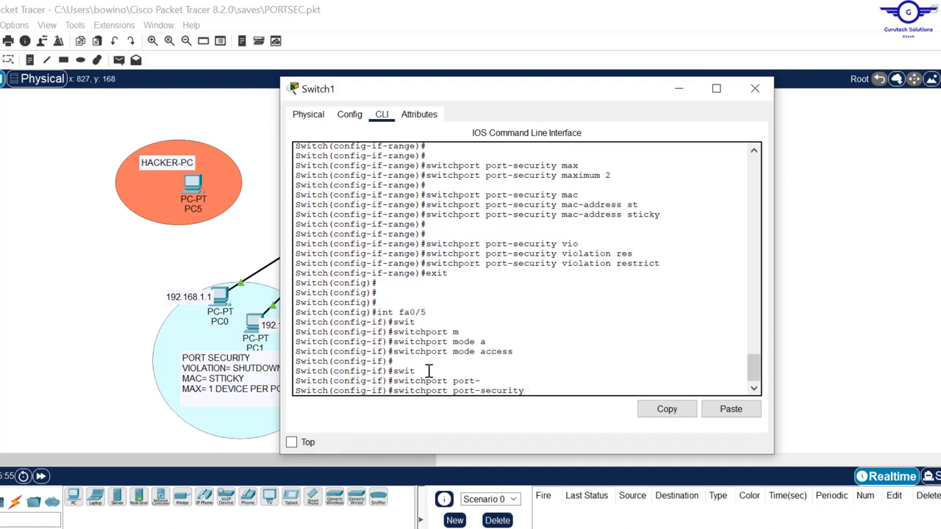
key(Return)
key(Return)
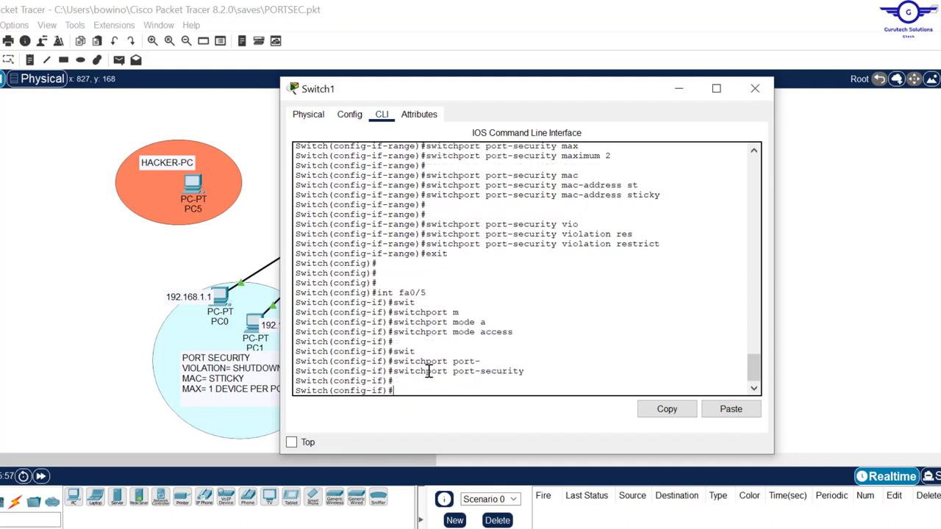
- Limit the fa0/5 port to one device with switchport port-security maximum 1
key(Up)
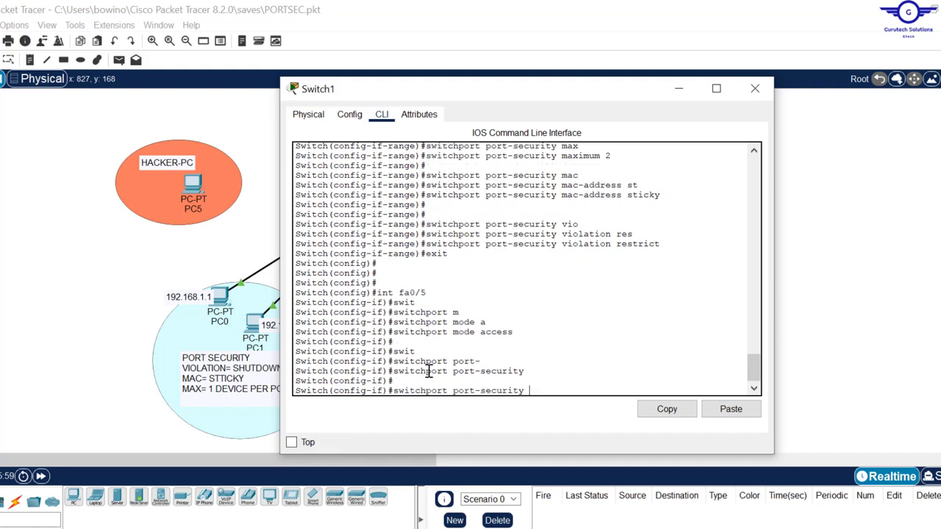
text(ma)
key(Tab)
text(x)
key(Tab)
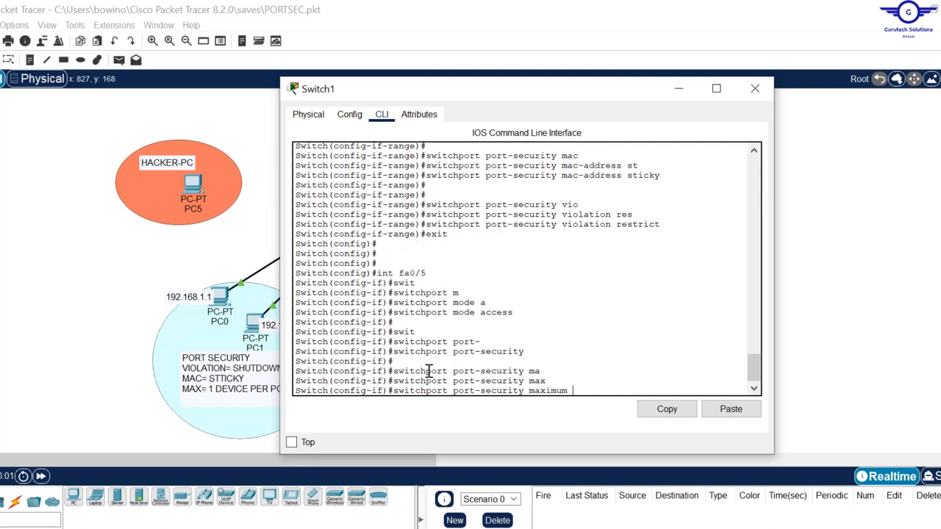
text(1)
key(Return)
key(Return)
- List the options that switchport port-security mac-address accepts on fa0/5 and examine the manual address format
key(Up)
key(BackSpace)
key(BackSpace)
key(BackSpace)
key(BackSpace)
key(BackSpace)
key(BackSpace)
key(BackSpace)
key(BackSpace)
key(BackSpace)
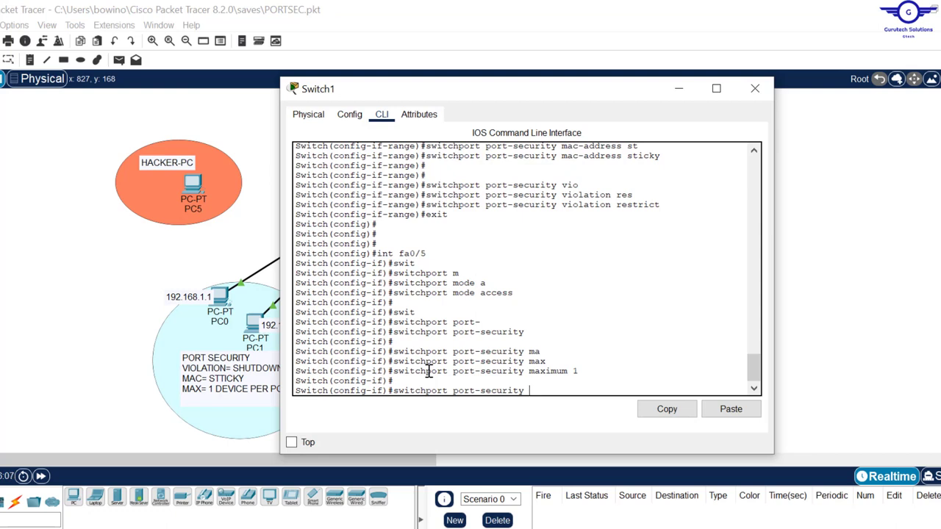
text(mac)
key(Tab)
text(?)
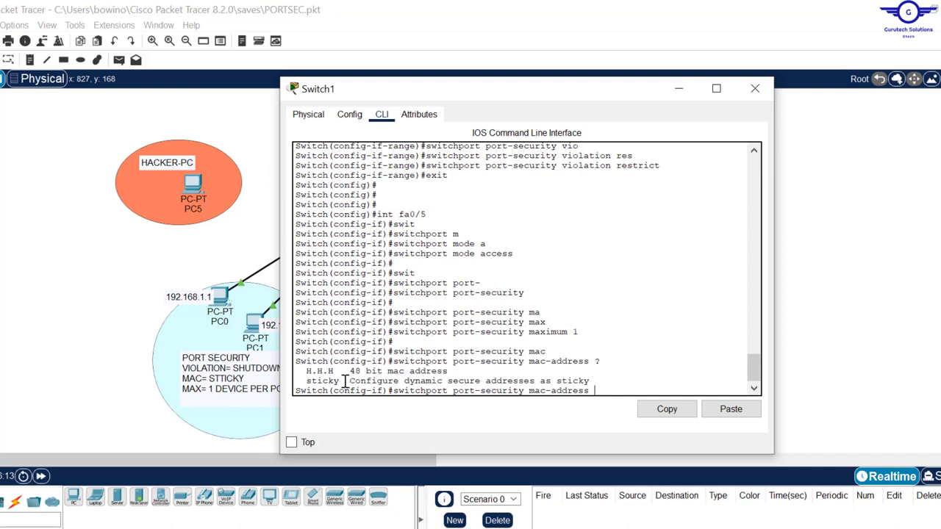
drag(346, 380, 308, 342)
key(Return)
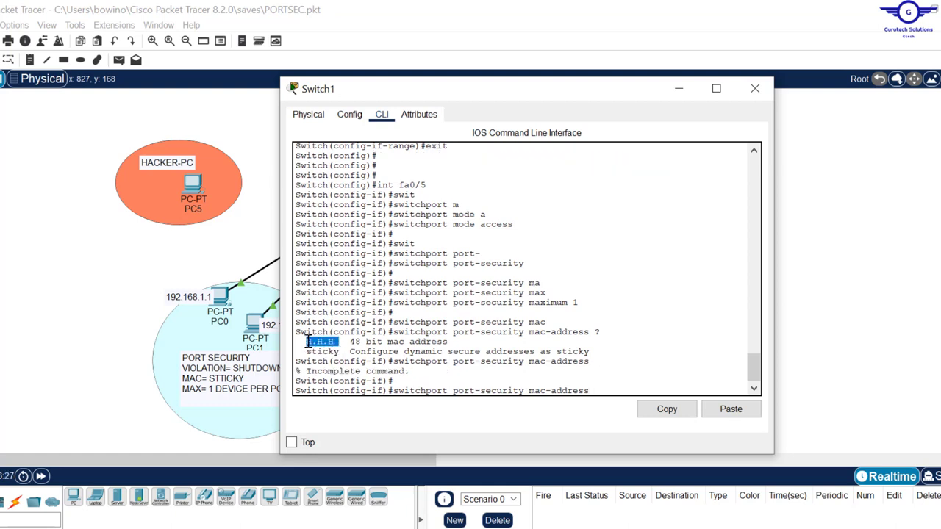
- Copy the MAC address of PC4's FastEthernet0 interface from its configuration
click(873, 242)
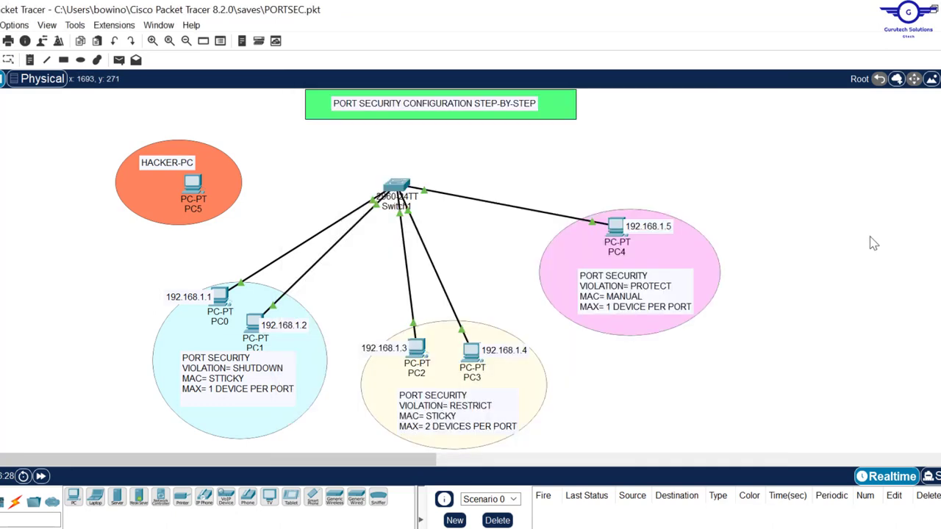
click(615, 229)
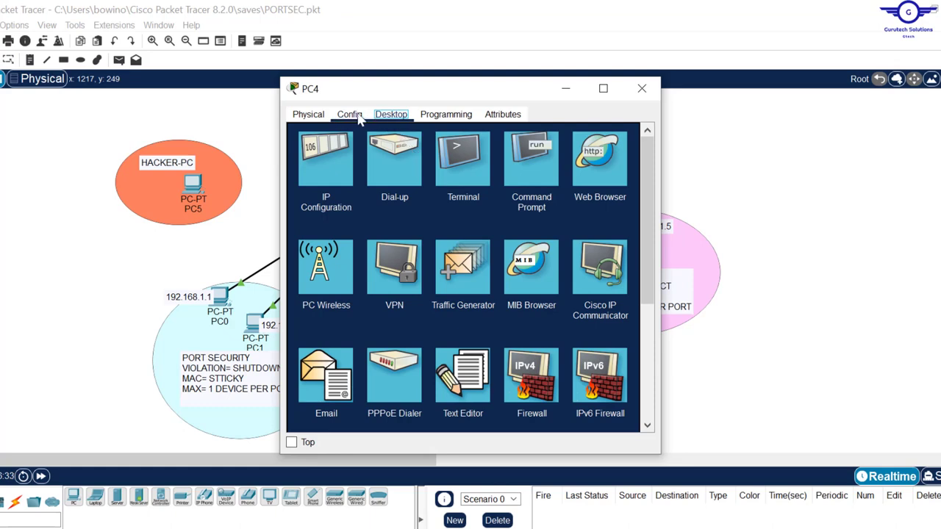
click(351, 116)
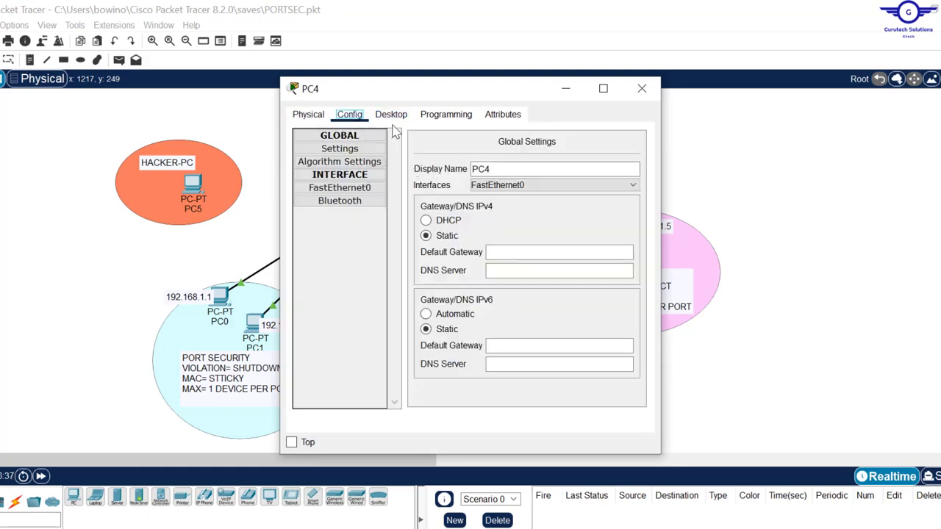
click(347, 193)
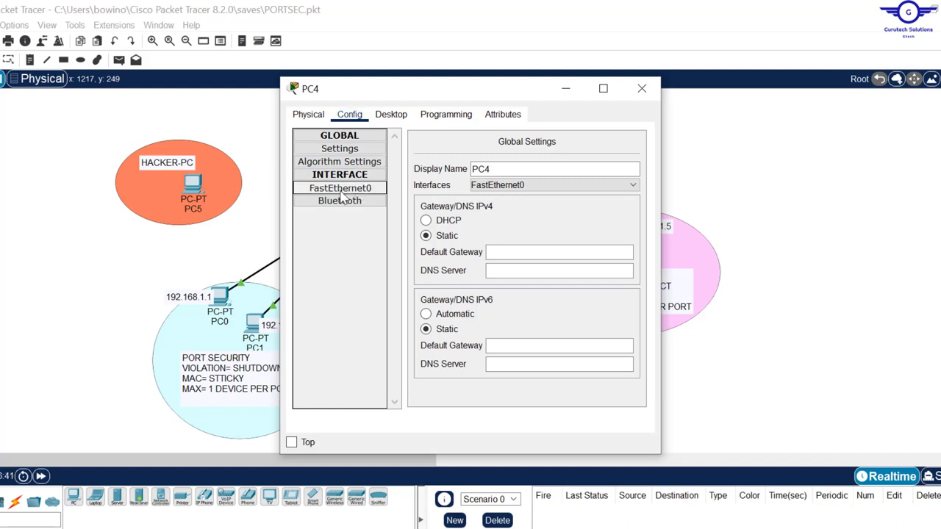
drag(613, 194, 526, 194)
right_click(535, 194)
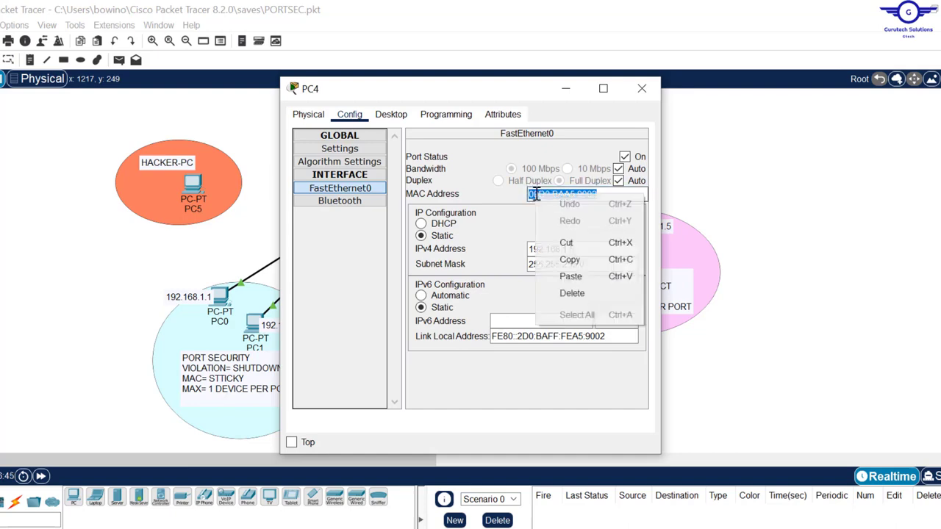
click(571, 259)
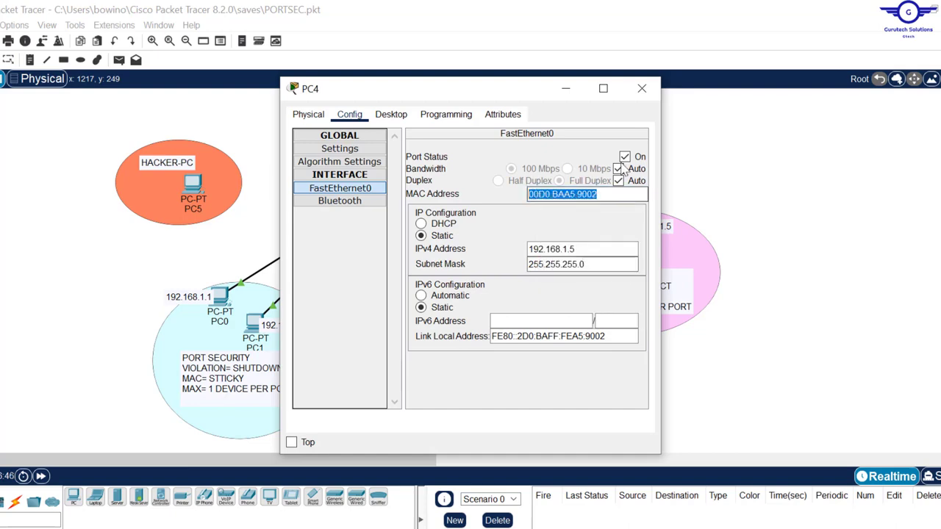
click(642, 88)
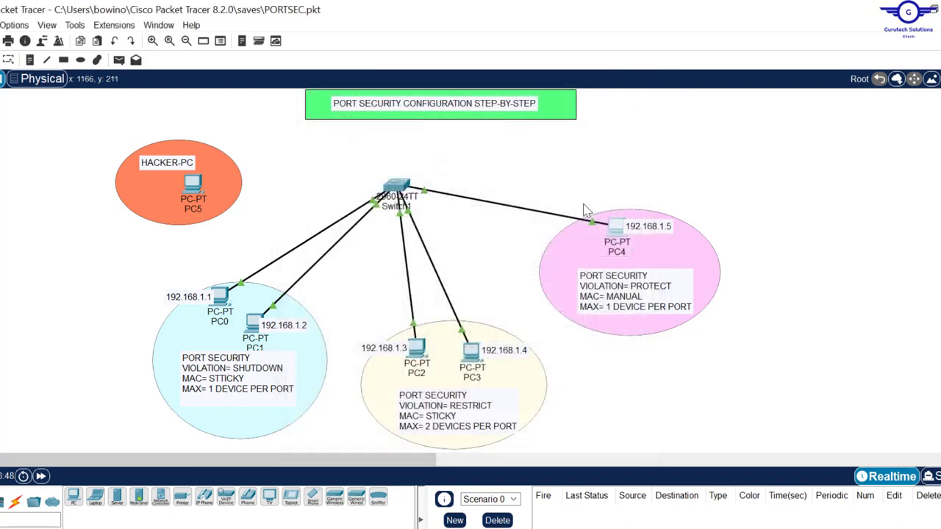
- Assign PC4's copied MAC address to fa0/5 on Switch1 with switchport port-security mac-address 00D0.BAA5.9002
click(397, 185)
right_click(656, 362)
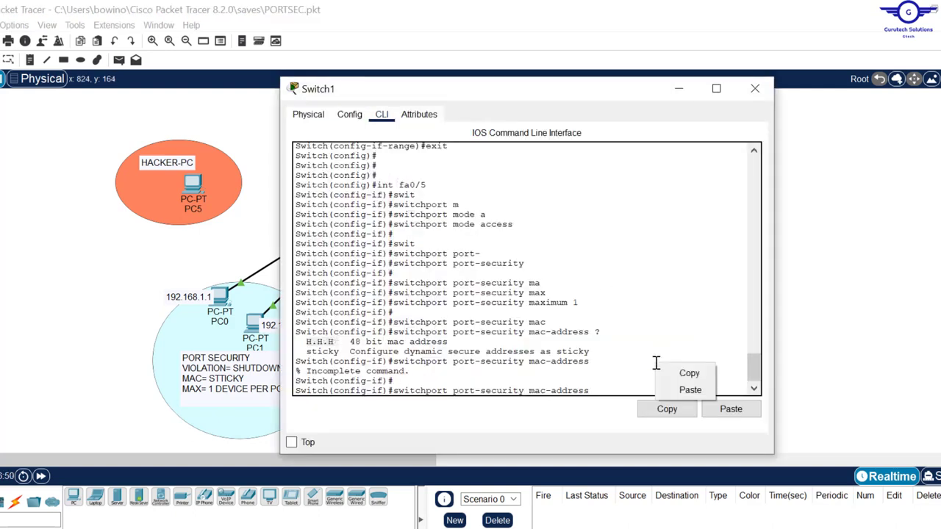
click(693, 389)
key(Return)
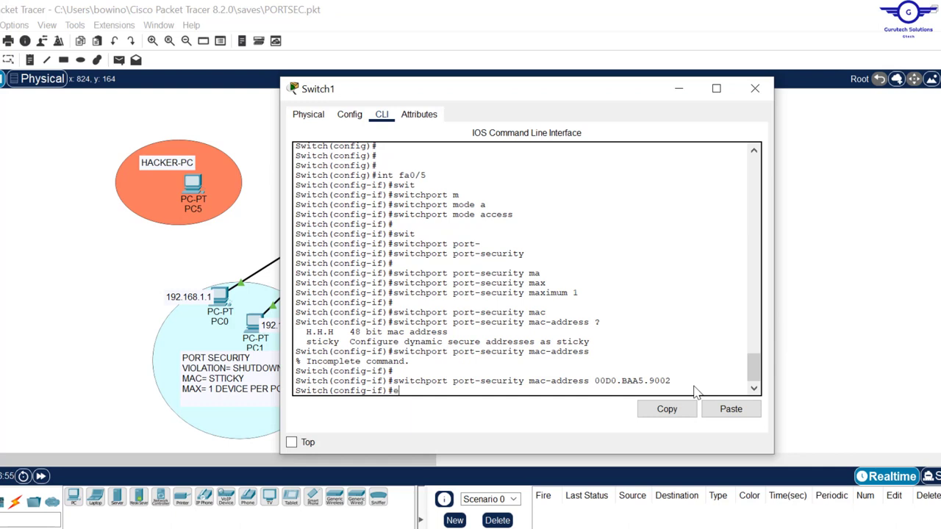
key(Return)
key(Return)
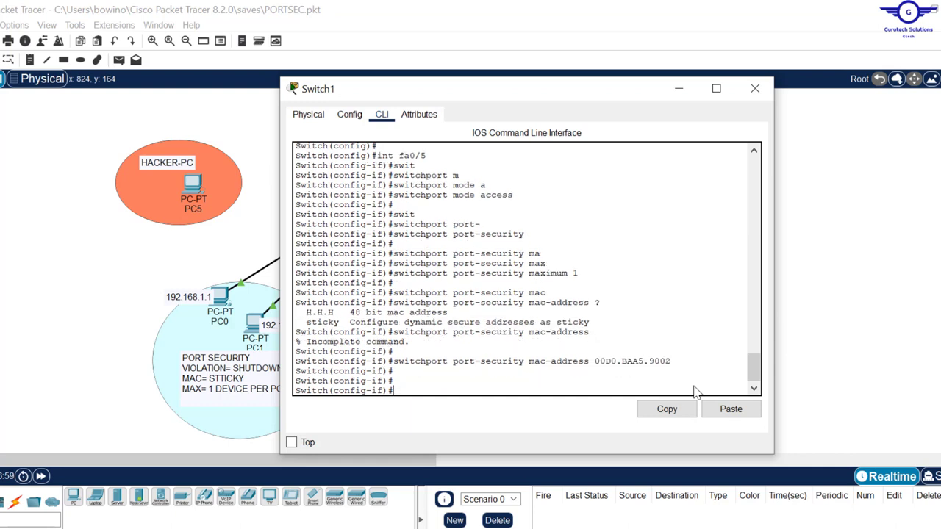
- Set the fa0/5 violation mode to protect with switchport port-security violation protect and exit to global configuration mode
key(Up)
key(BackSpace)
key(BackSpace)
key(BackSpace)
key(BackSpace)
key(BackSpace)
key(BackSpace)
key(BackSpace)
key(BackSpace)
key(BackSpace)
key(BackSpace)
key(BackSpace)
key(BackSpace)
key(BackSpace)
key(BackSpace)
key(BackSpace)
key(BackSpace)
key(BackSpace)
key(BackSpace)
key(BackSpace)
key(BackSpace)
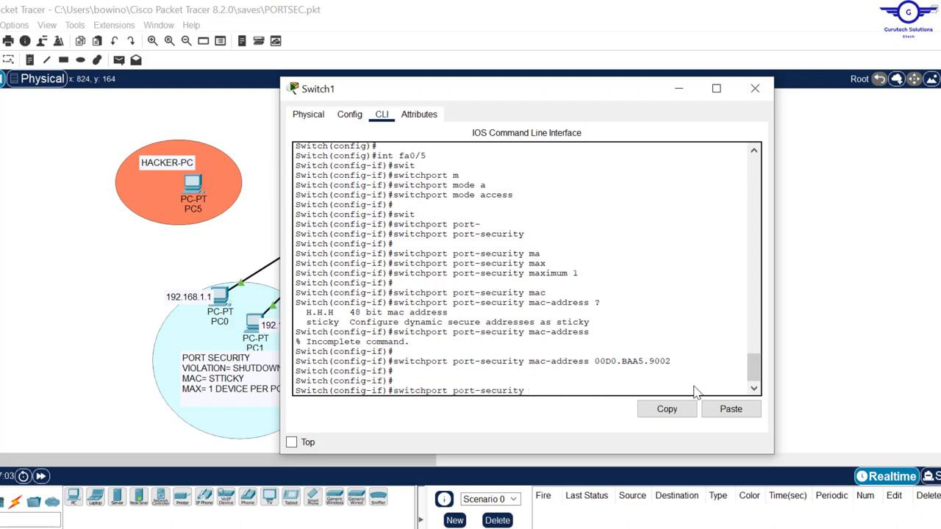
text(v)
key(Tab)
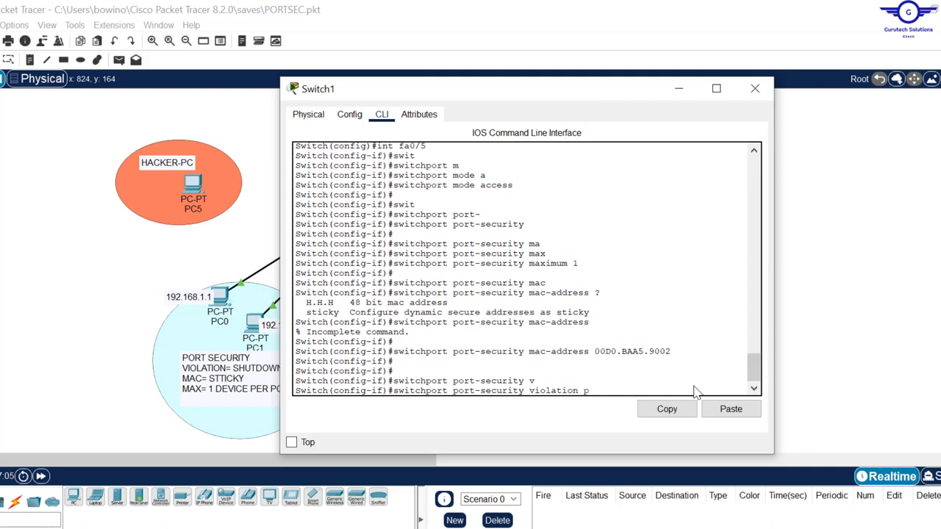
text(pr)
key(Tab)
key(Return)
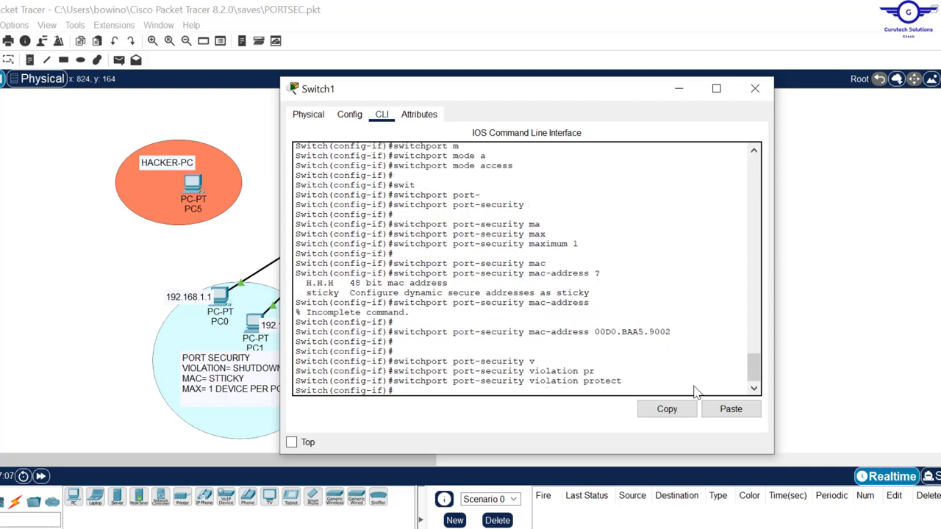
text(exit)
key(Return)
key(Return)
key(Return)
key(Return)
key(Return)
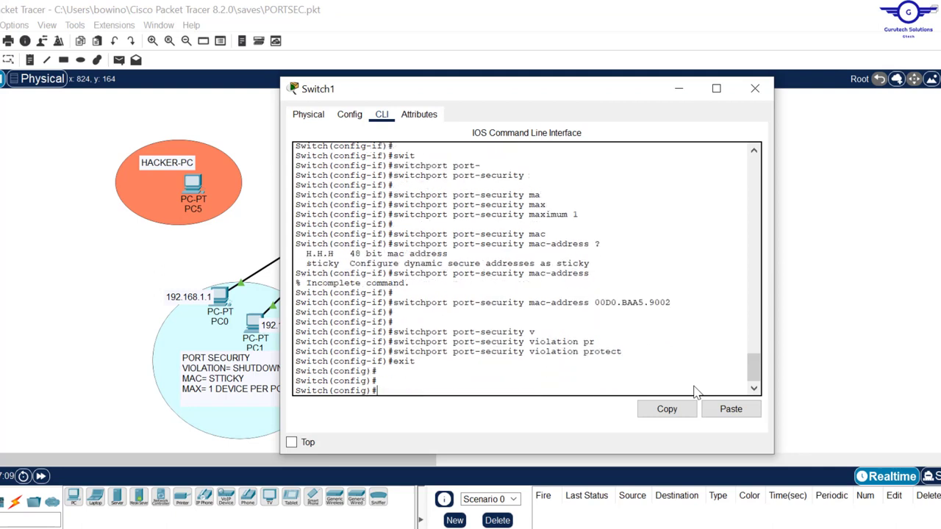
- Check Switch1's startup configuration from global configuration mode with do sh start
text(do)
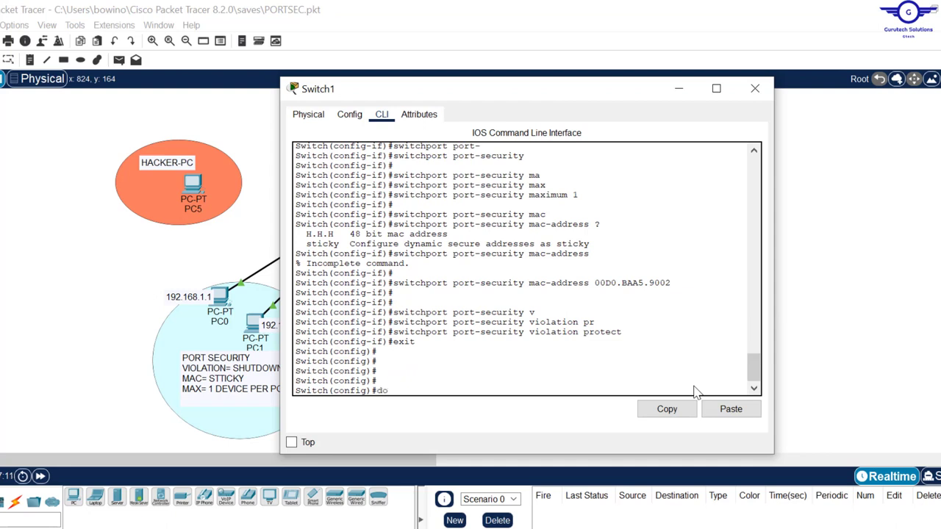
text( sh start)
key(Return)
key(Return)
key(Return)
key(Return)
key(Return)
key(Return)
key(Return)
key(Return)
key(Return)
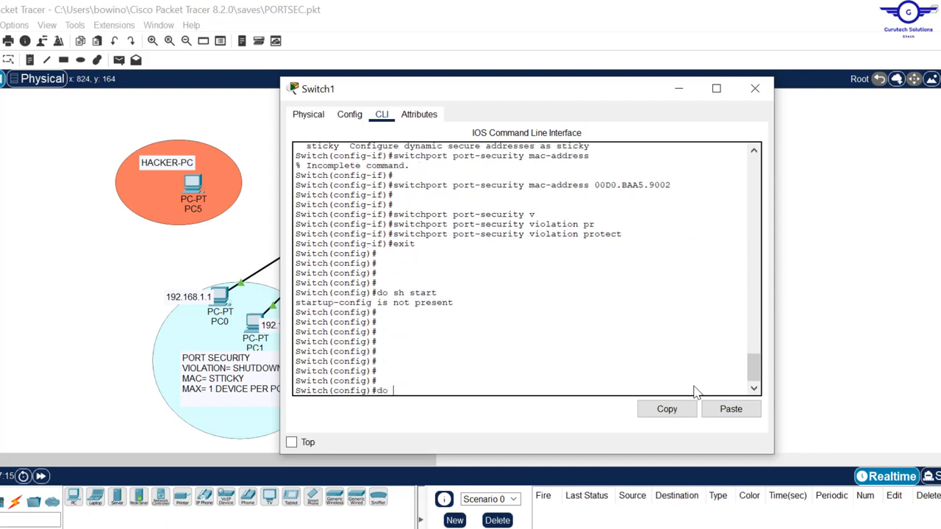
- Save the running configuration with do wr and list the startup configuration with do sh start down to the FastEthernet interfaces
text(do wr)
key(Return)
text(do sh start)
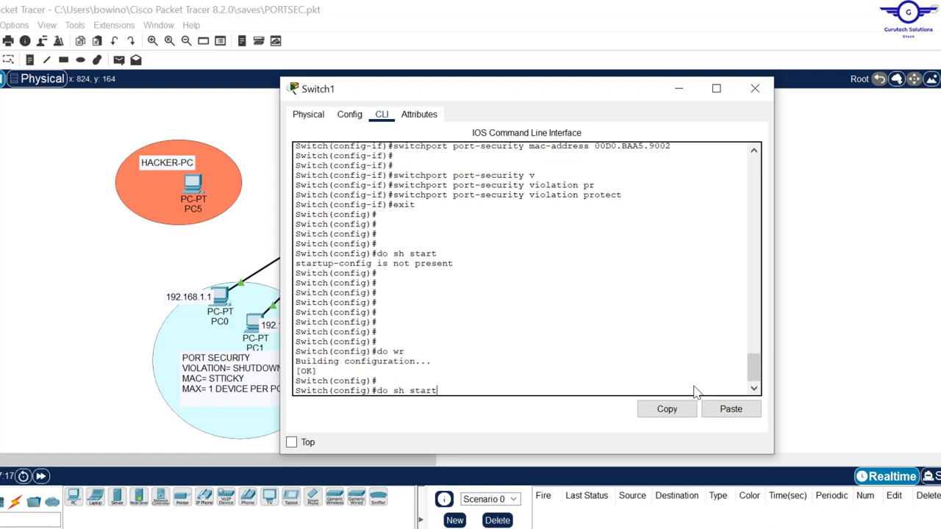
key(Return)
key(Return)
key(Return)
key(Return)
key(Return)
key(Return)
key(Return)
key(Return)
key(Return)
key(Return)
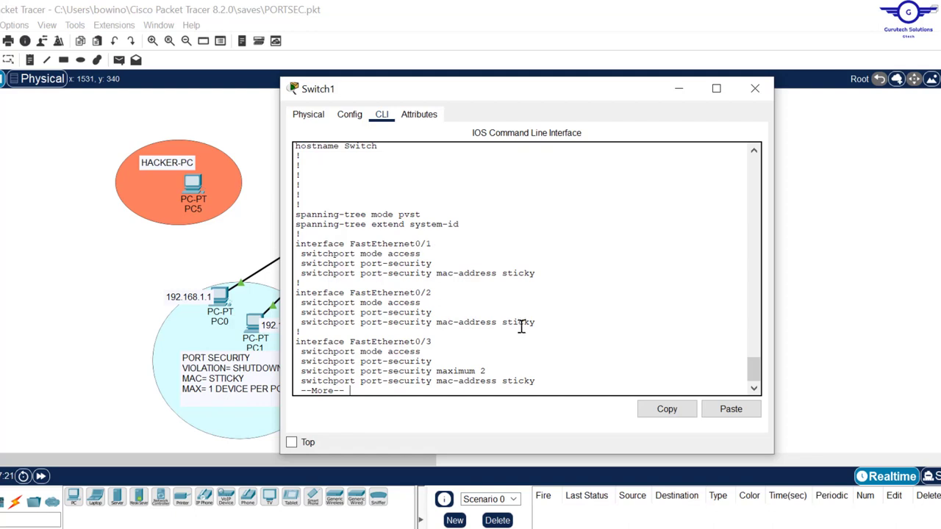
- Examine the port-security entries of FastEthernet0/1 and FastEthernet0/2, including the MAC address method, in the startup configuration
drag(548, 328, 293, 248)
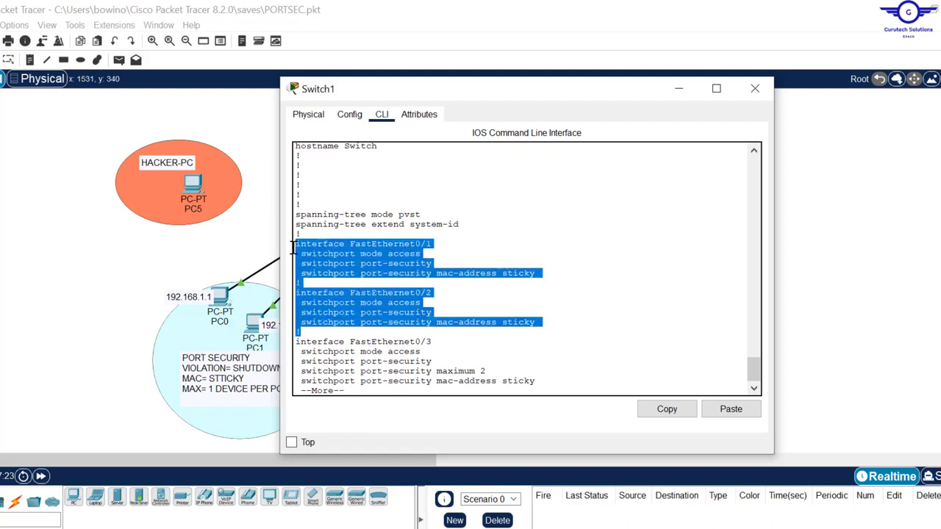
mouse_move(436, 258)
mouse_down()
mouse_move(378, 257)
mouse_move(422, 257)
mouse_up()
drag(538, 272, 504, 272)
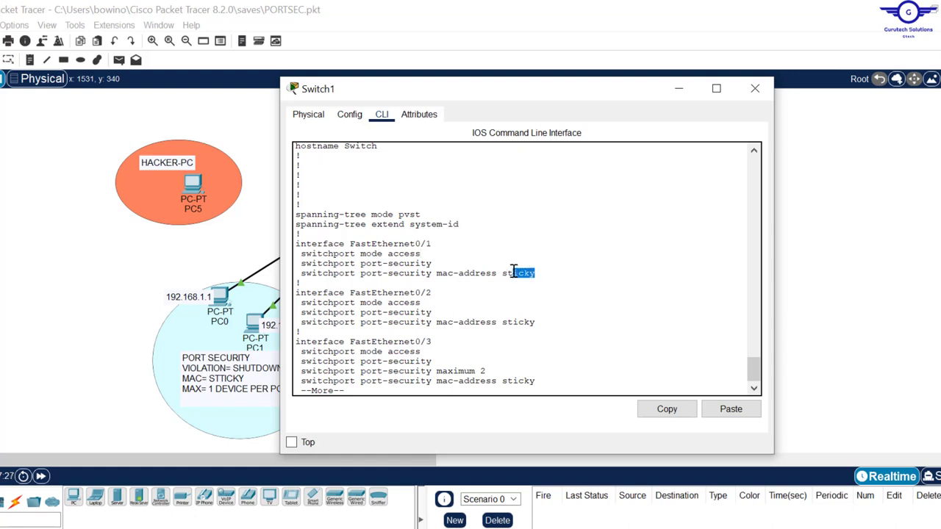
- Examine the maximum, MAC address and violation entries of FastEthernet0/3 and FastEthernet0/4, and compare them with FastEthernet0/1
key(Return)
key(Return)
key(Return)
key(Return)
key(Return)
key(Return)
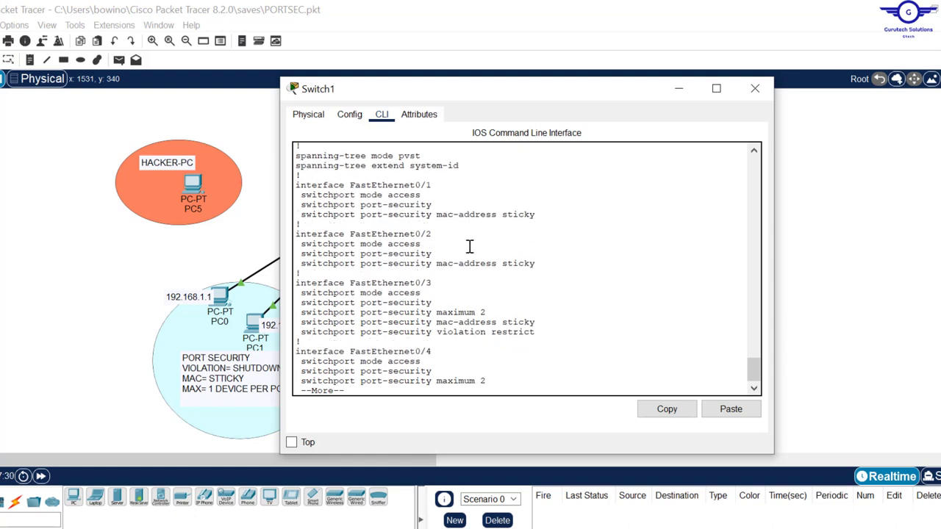
key(Return)
key(Return)
key(Return)
key(Return)
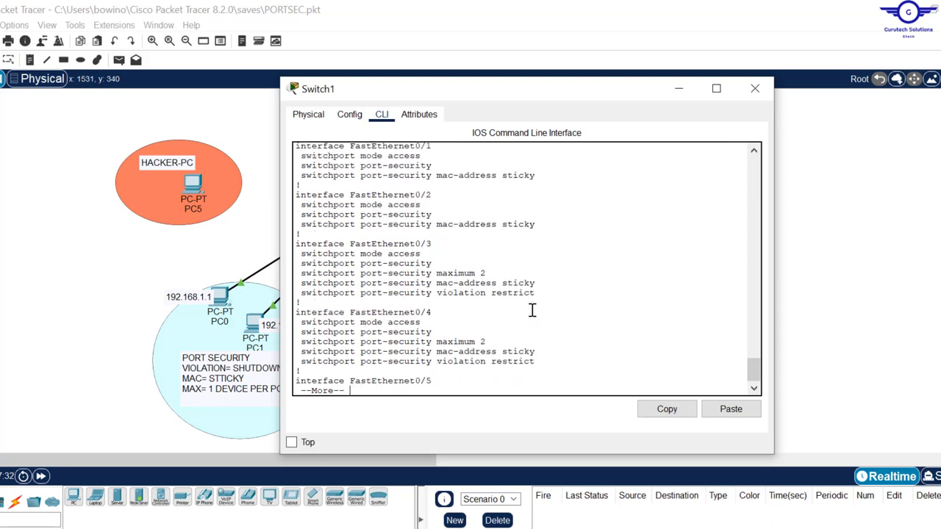
drag(416, 244, 546, 359)
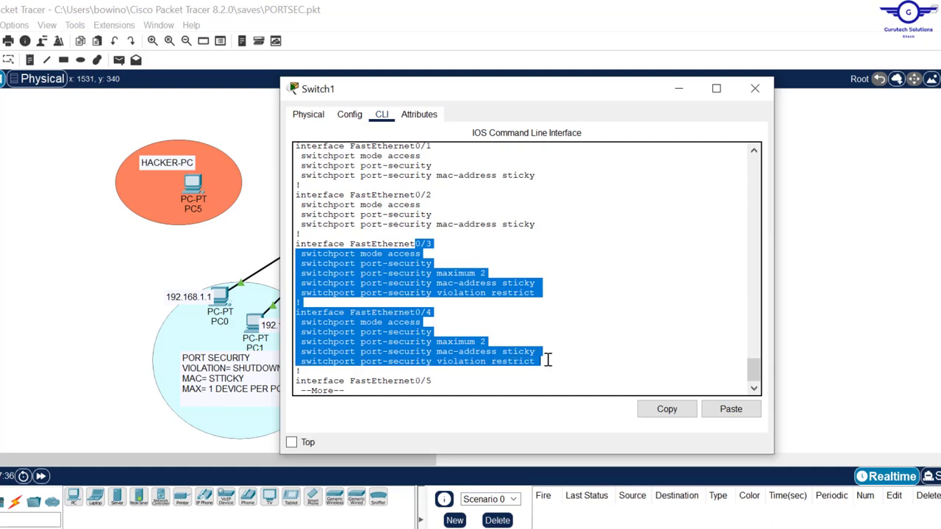
click(440, 272)
drag(438, 272, 490, 293)
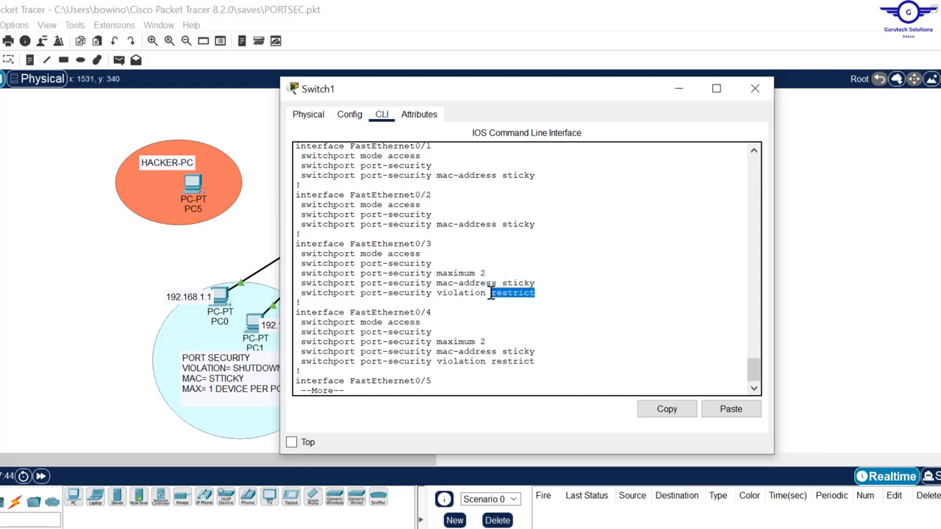
click(547, 283)
drag(547, 283, 503, 284)
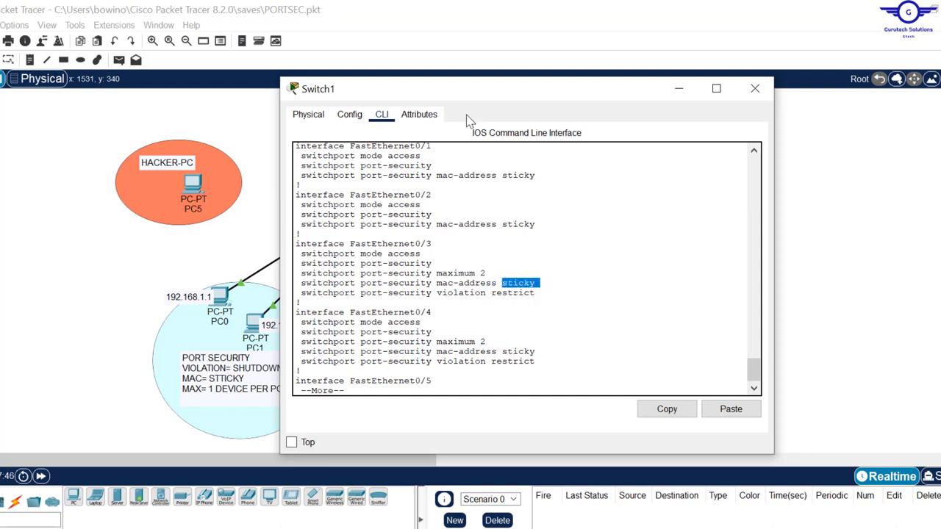
drag(542, 176, 297, 156)
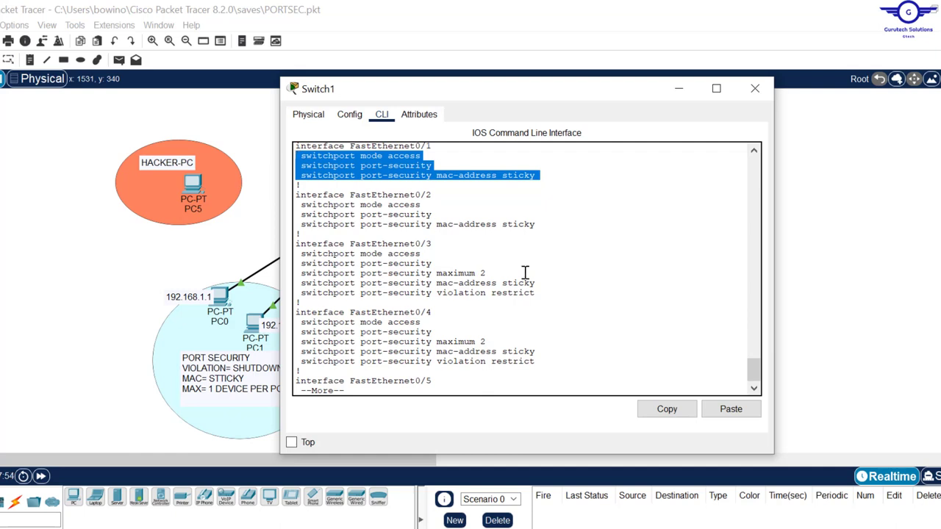
click(498, 286)
- Examine the FastEthernet0/5 entry in the startup configuration for its violation mode and manually assigned MAC address
key(Return)
key(Return)
key(Return)
key(Return)
key(Return)
key(Return)
key(Return)
key(Return)
key(Return)
key(Return)
key(Return)
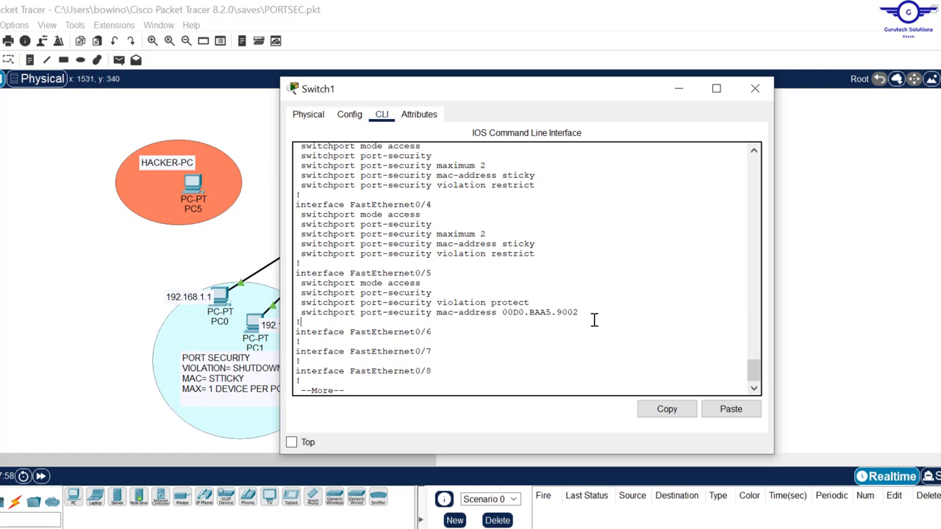
drag(593, 321, 284, 274)
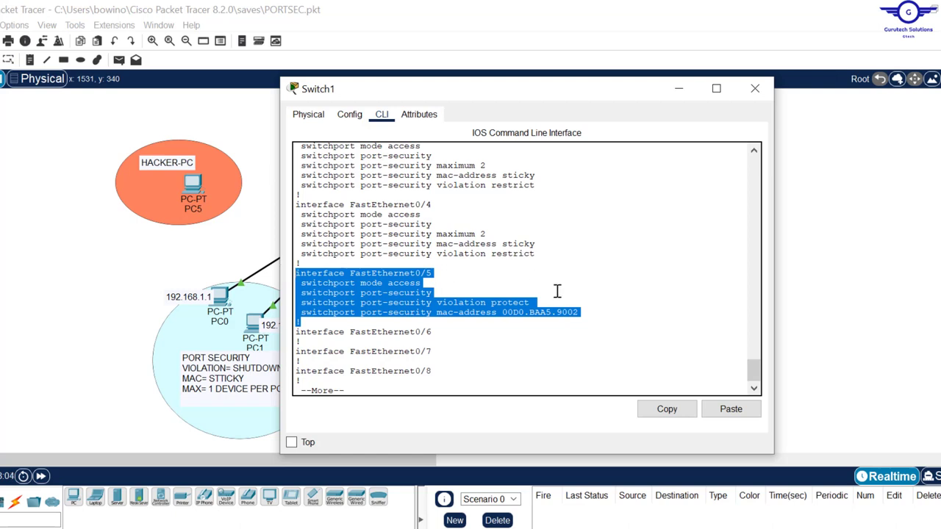
click(592, 311)
drag(581, 313, 506, 312)
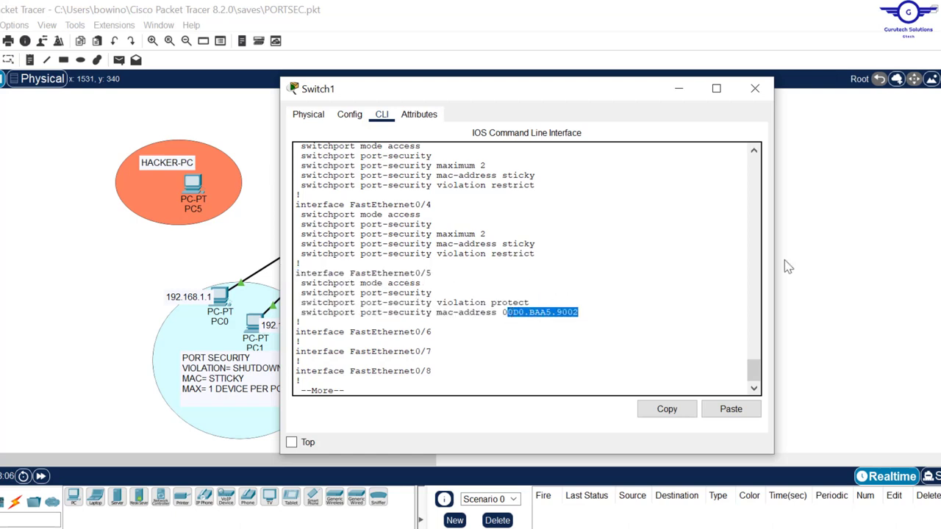
- Stop the startup configuration listing on Switch1 and return to privileged EXEC mode with end
click(785, 260)
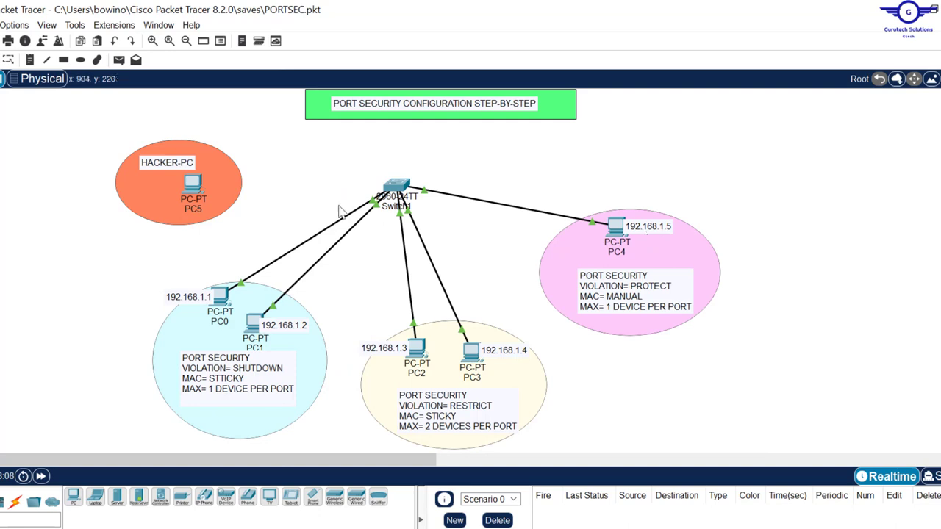
click(402, 185)
click(436, 288)
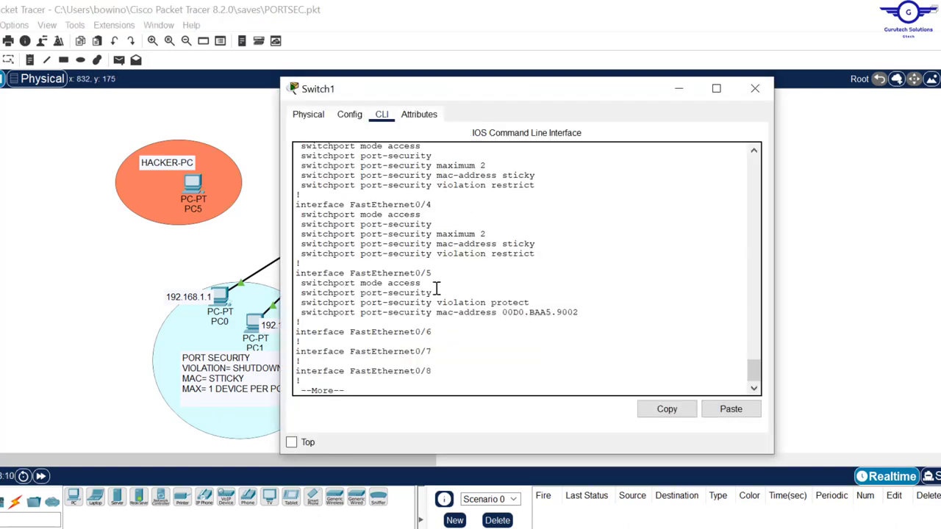
key(Return)
key(Return)
key(Return)
key(ctrl+c)
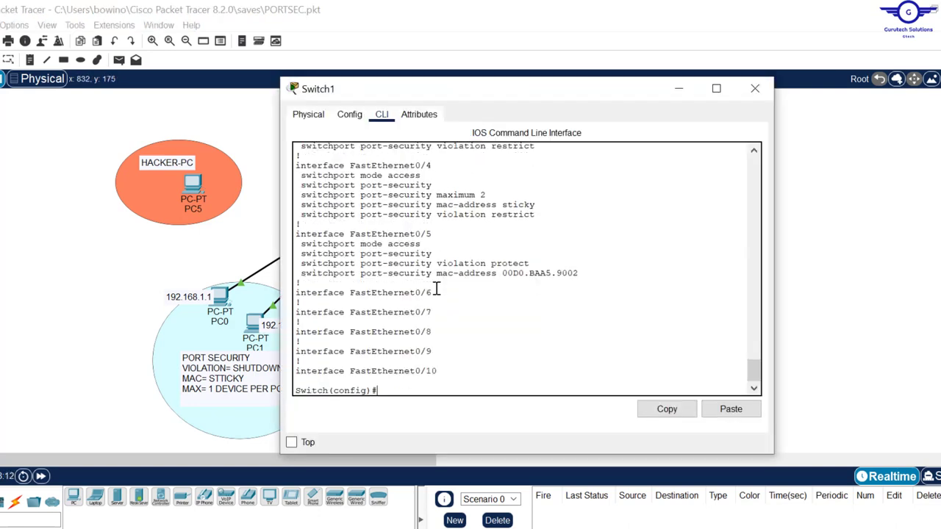
text(end)
key(Return)
key(Return)
key(Return)
key(Return)
key(Return)
key(Return)
- List the options of sh port-security and try the command sh port-security interface without specifying a port
text(sh port)
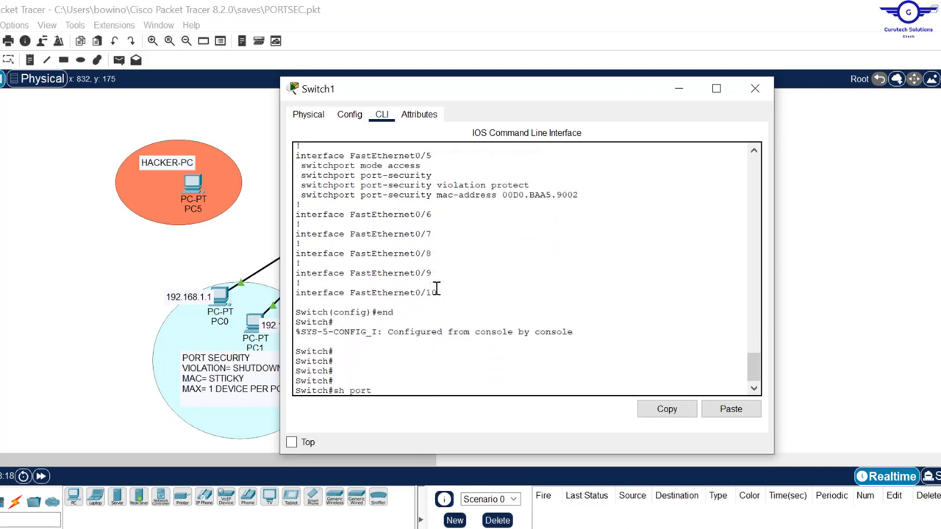
text(-s)
key(Tab)
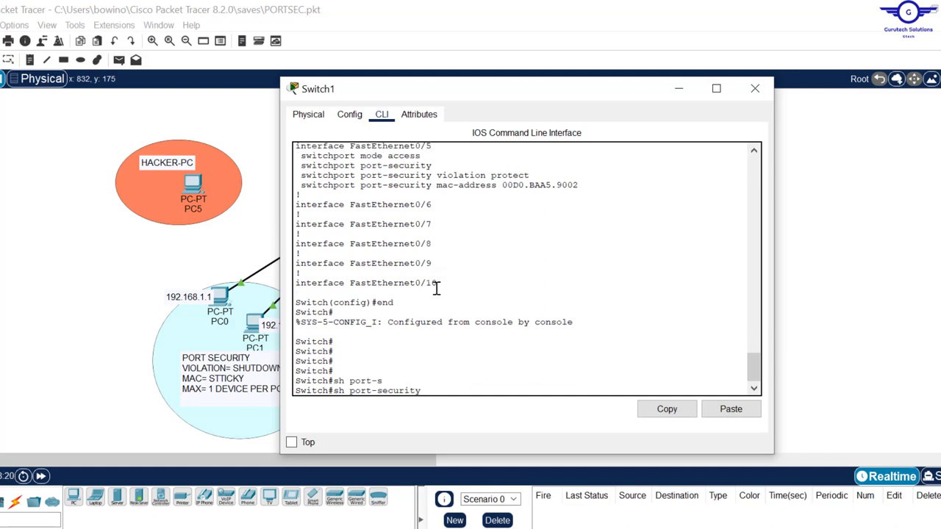
text(?)
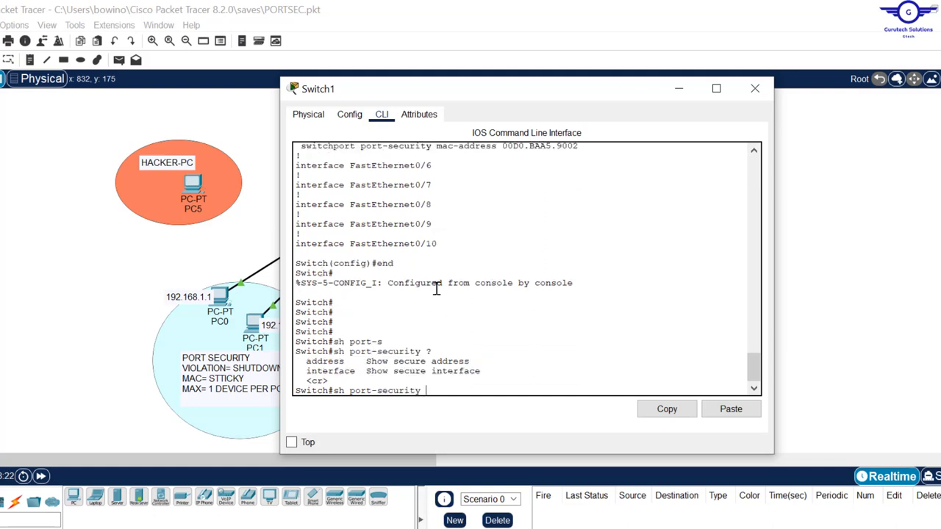
text(in)
key(Tab)
key(Tab)
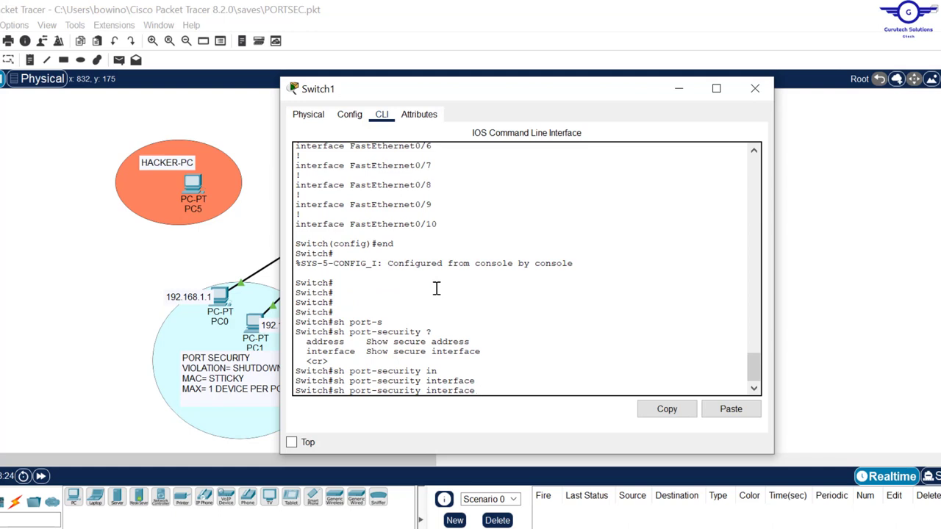
key(Return)
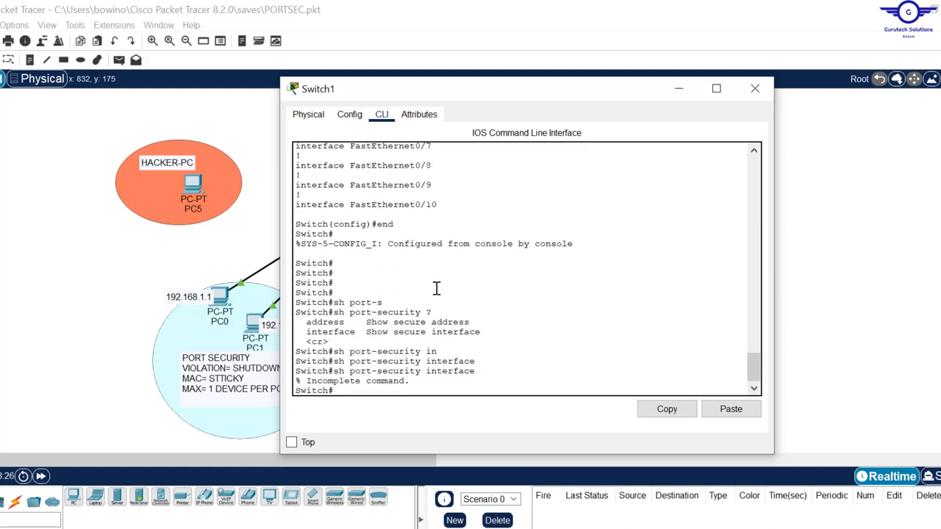
- Display the sh port-security summary and examine the maximum addresses and security action for Fa0/1 through Fa0/5
key(Up)
key(Return)
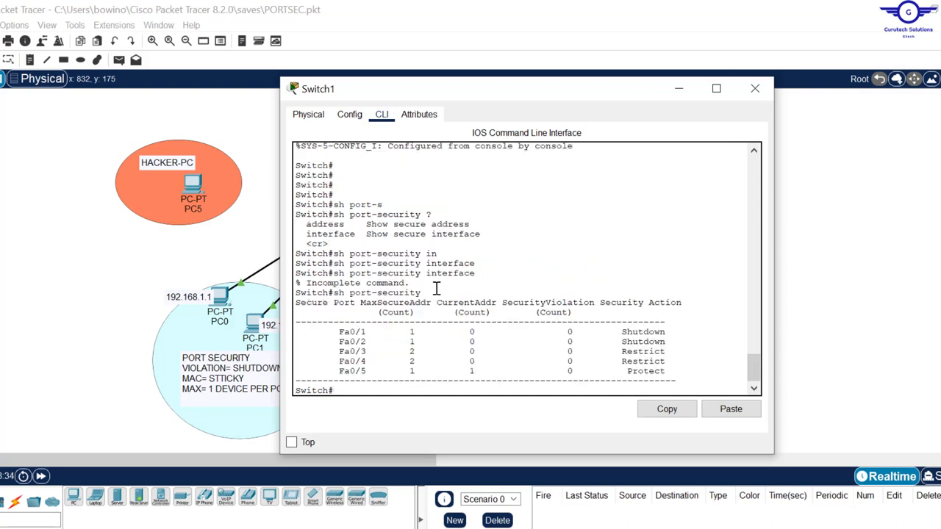
key(Return)
key(Return)
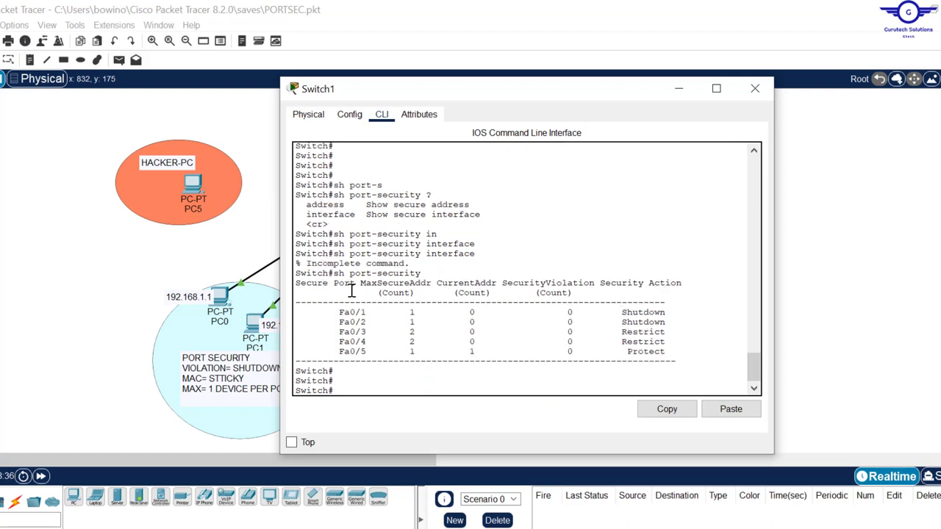
drag(338, 308, 666, 328)
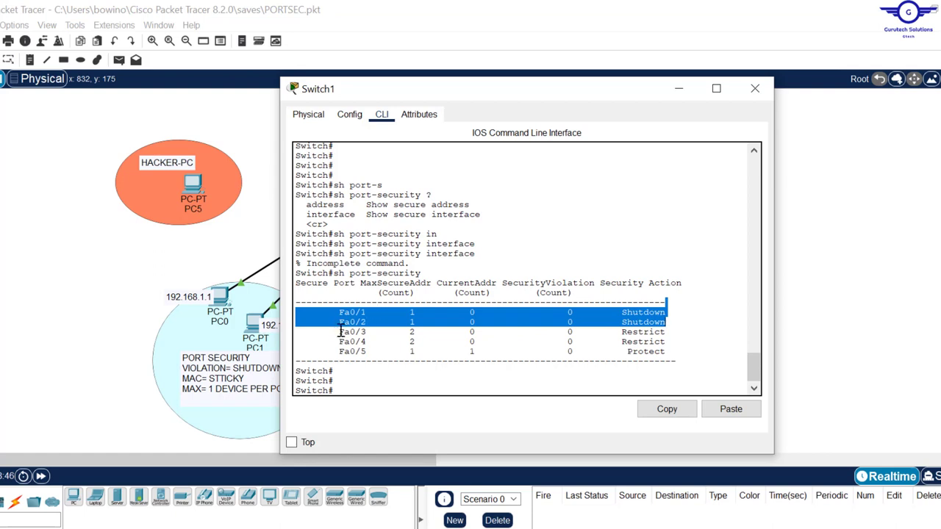
click(417, 315)
drag(417, 314, 410, 322)
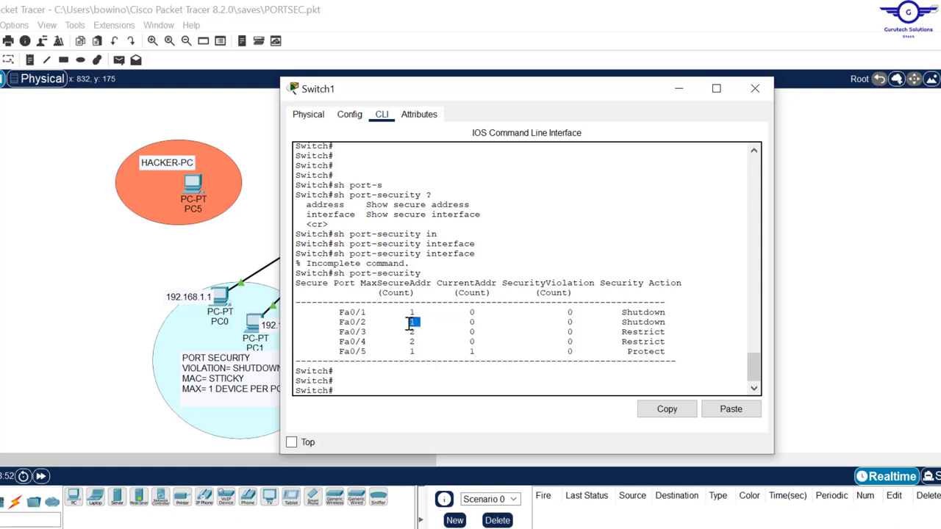
drag(340, 331, 714, 346)
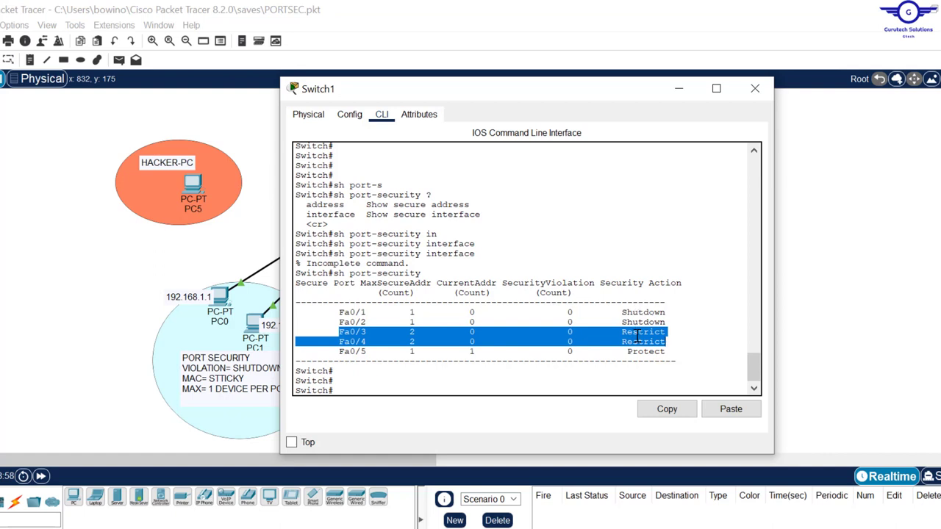
click(339, 350)
drag(338, 351, 701, 354)
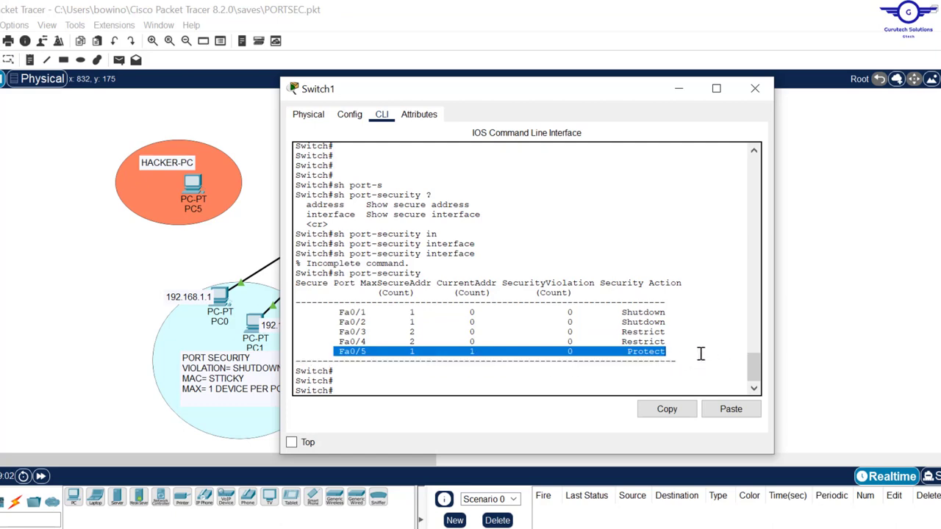
- Close the Switch1 window and read step 7 of config-guide.txt in Notepad about the ping test and plugging in the hacker PC
click(755, 89)
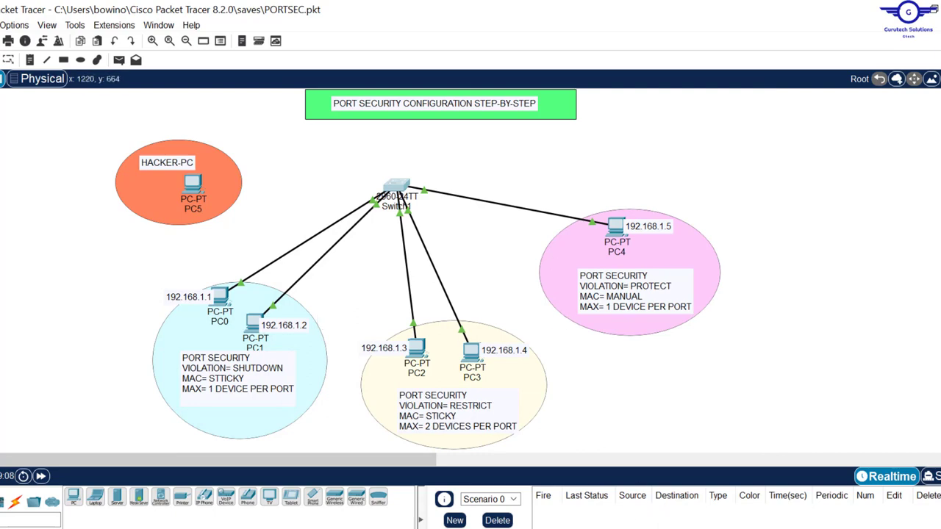
key(alt+Tab)
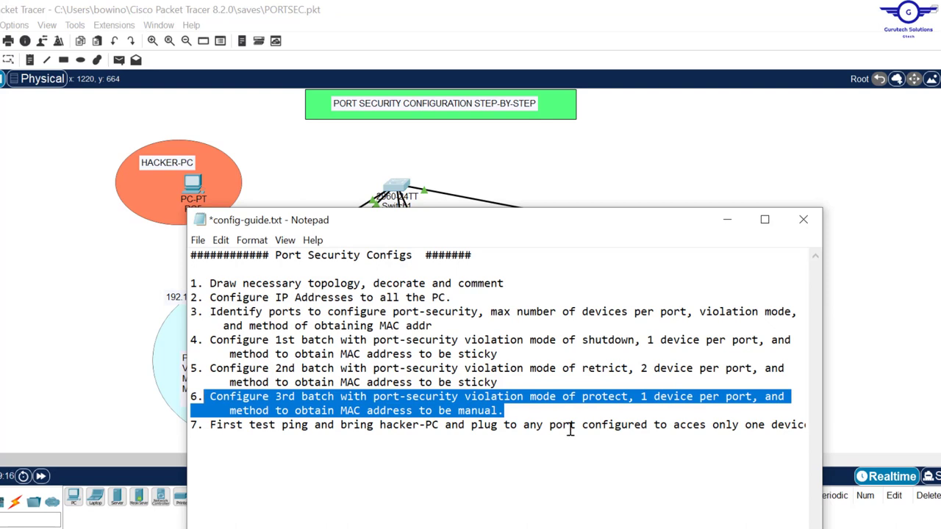
key(alt+Tab)
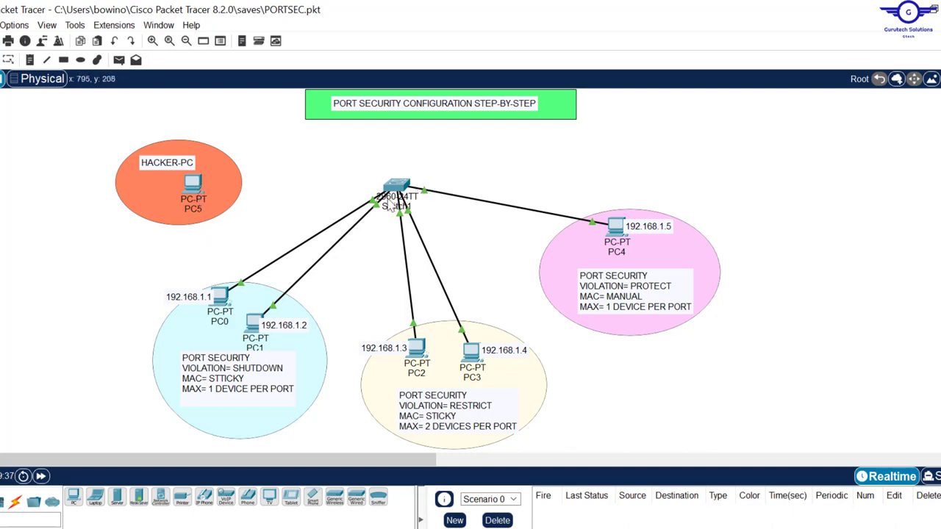
- Display the MAC address table on Switch1 with sh mac-address-table and examine the entry for Fa0/5
click(613, 233)
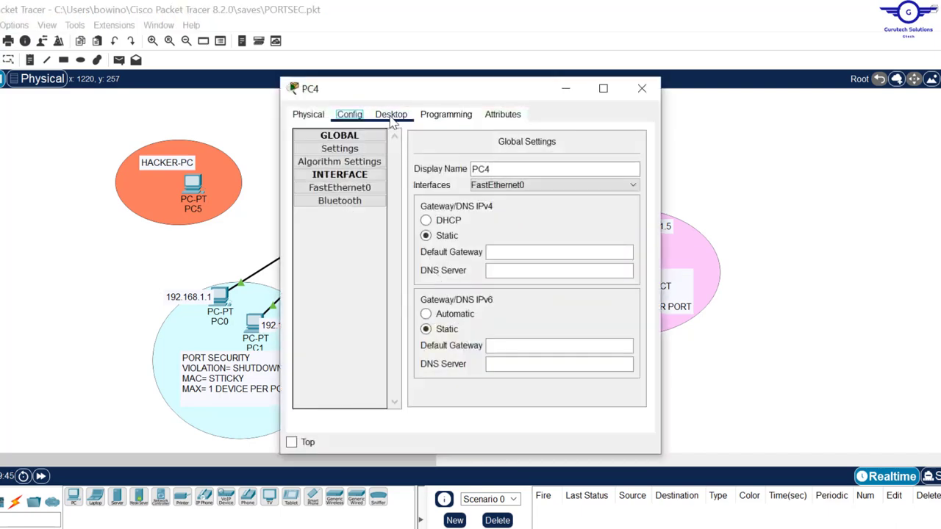
click(760, 140)
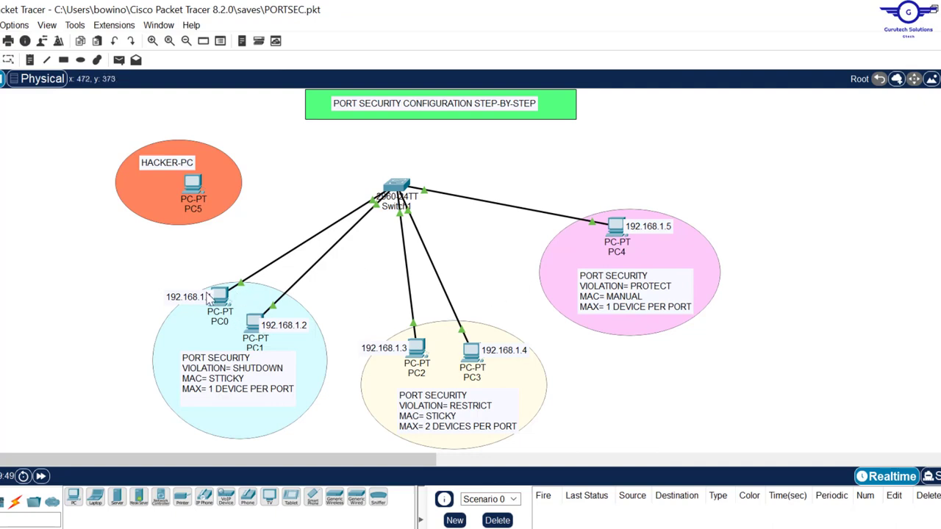
click(395, 189)
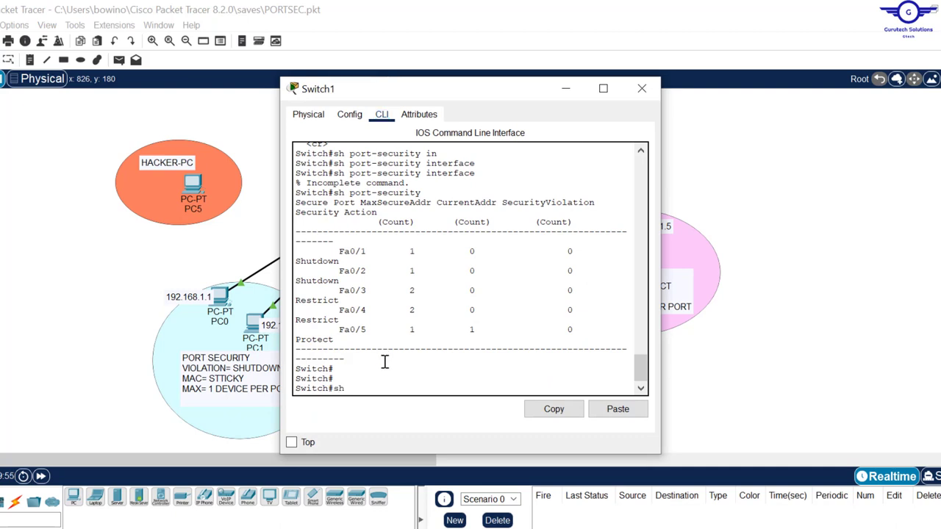
text(sh mac)
key(Tab)
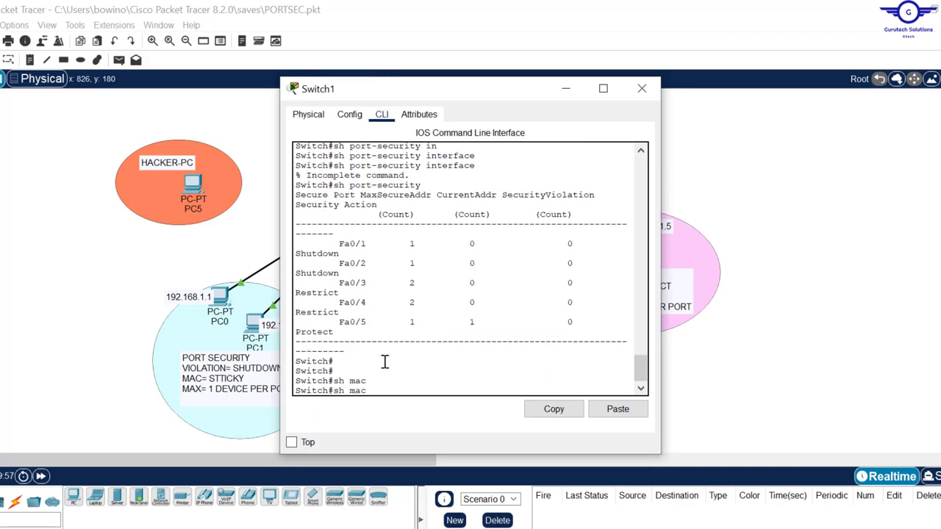
text(-a)
key(Tab)
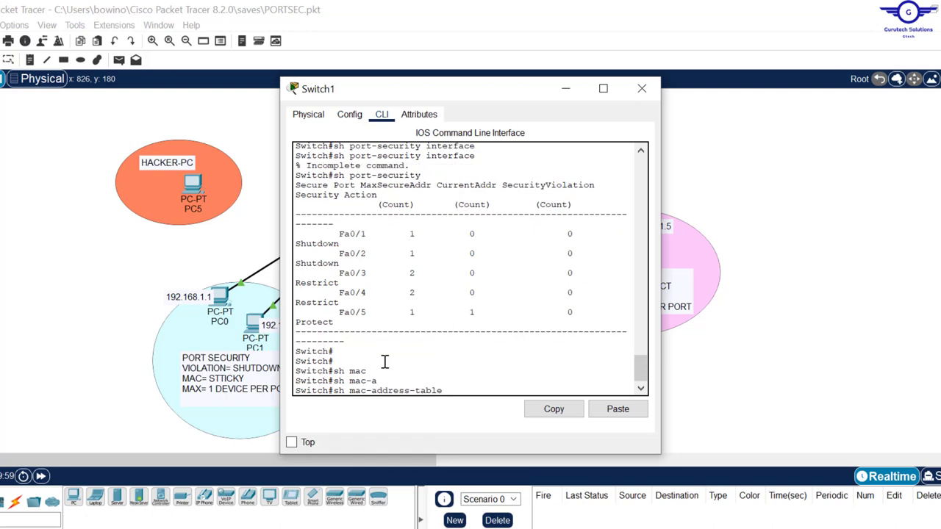
key(Return)
key(Return)
key(Return)
key(Return)
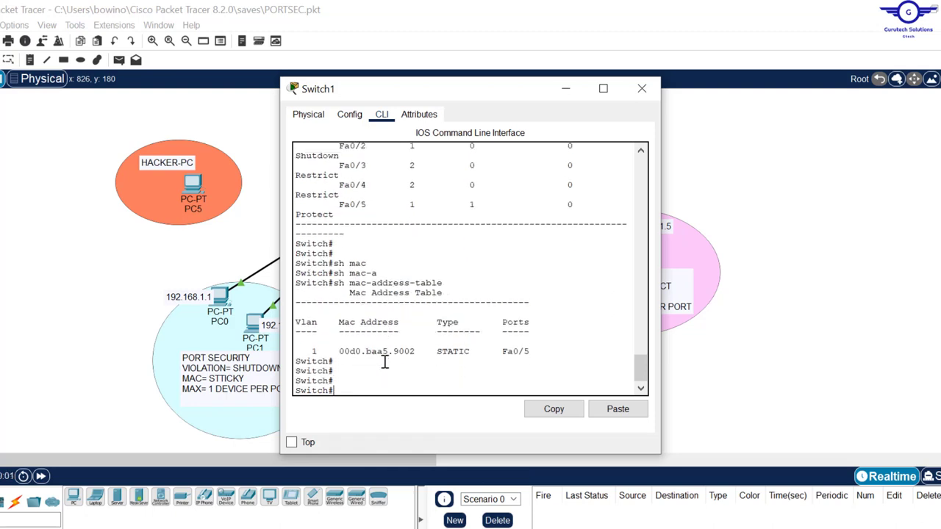
mouse_move(544, 342)
mouse_down()
mouse_move(370, 349)
mouse_move(556, 354)
mouse_up()
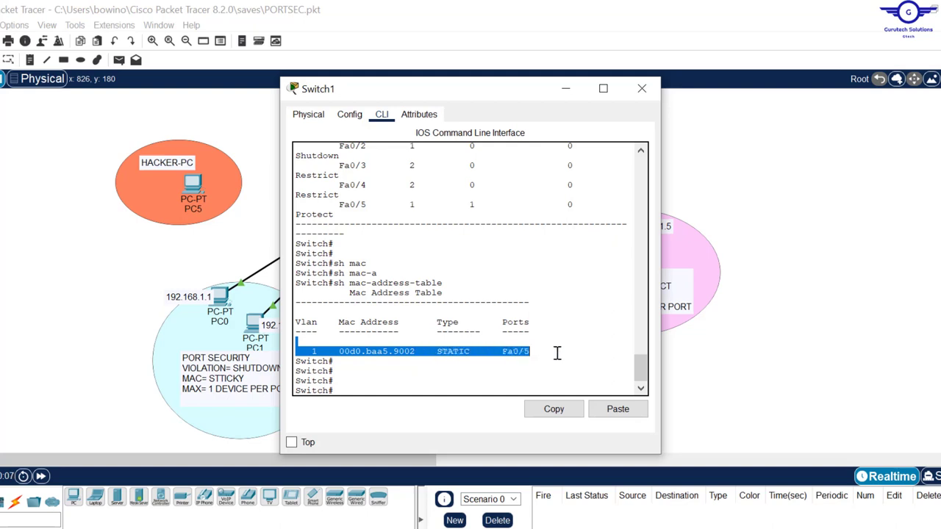
click(642, 88)
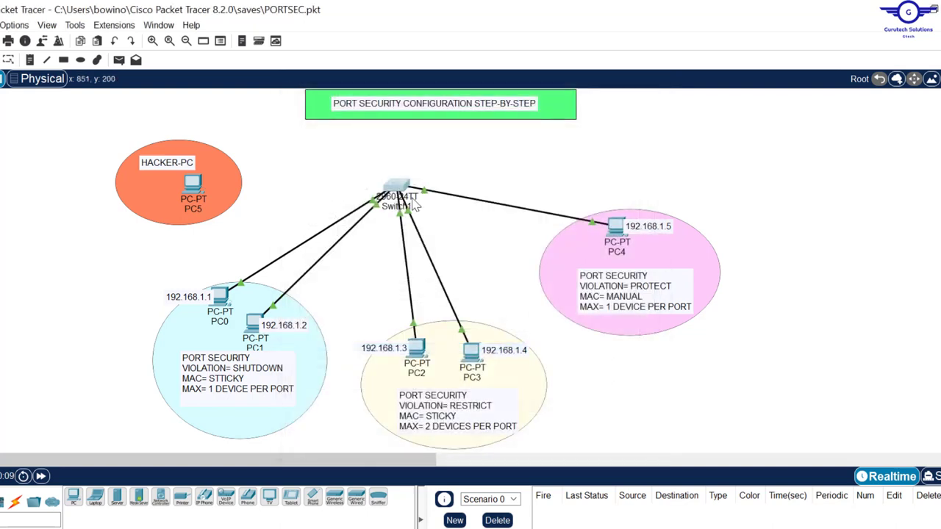
- Ping 192.168.1.1, 192.168.1.3 and 192.168.1.4 from PC4's command prompt, stopping each ping early, and close the PC4 window
click(615, 226)
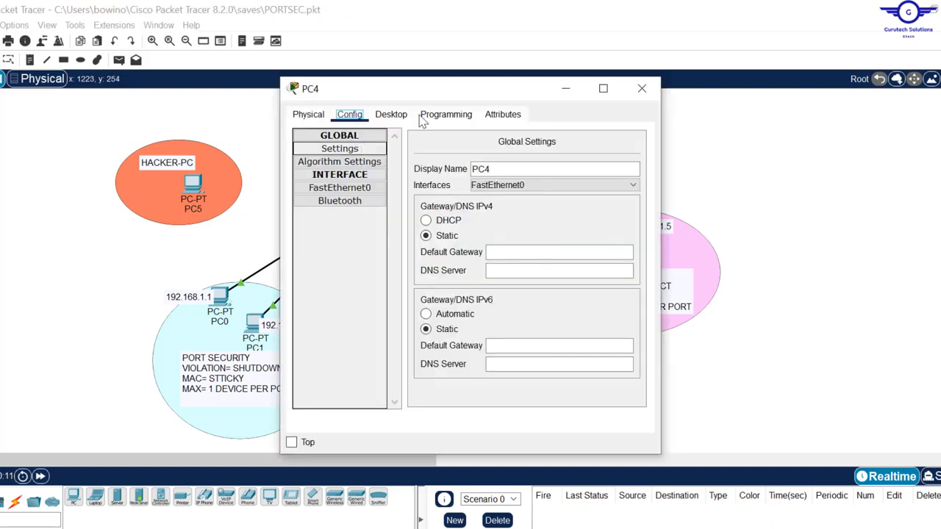
click(390, 114)
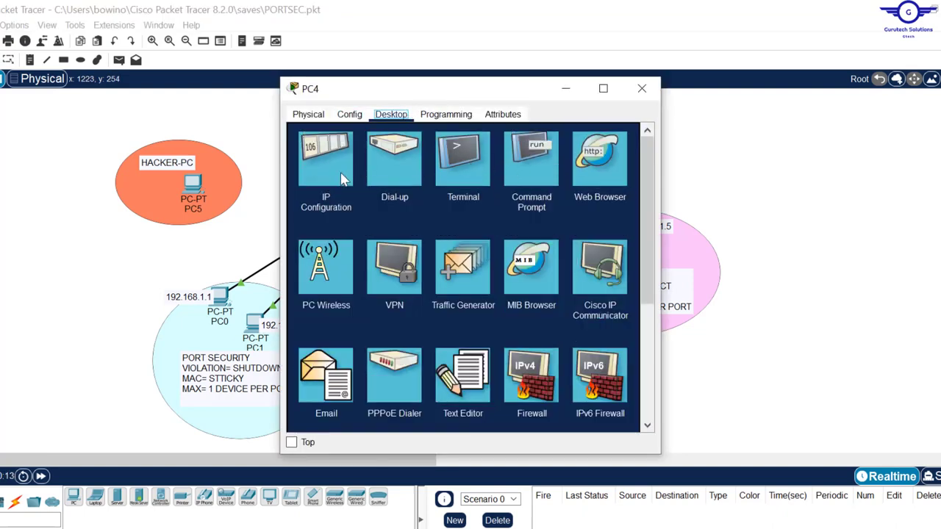
click(521, 166)
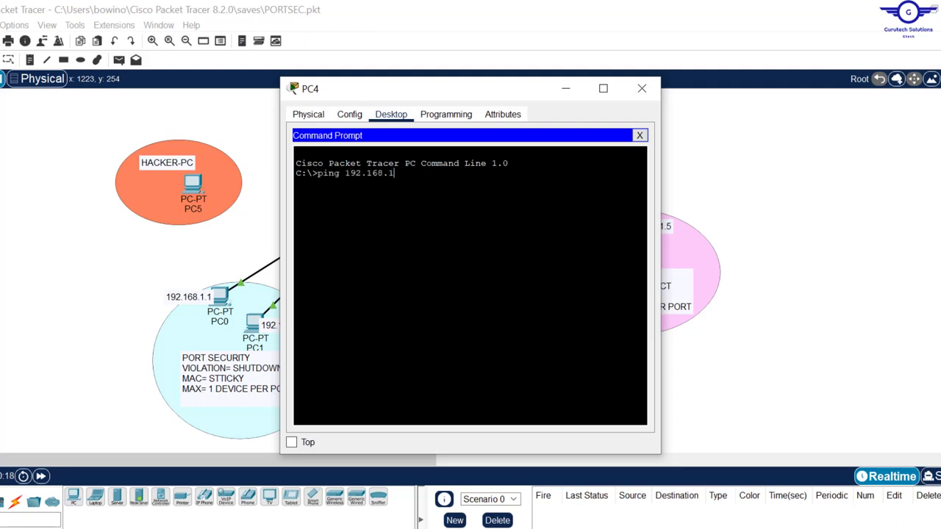
text(.1)
key(Return)
key(ctrl+c)
text(ping 192.168.1.3)
key(Return)
key(ctrl+c)
text(ping 192.168.1.4)
key(Return)
key(ctrl+c)
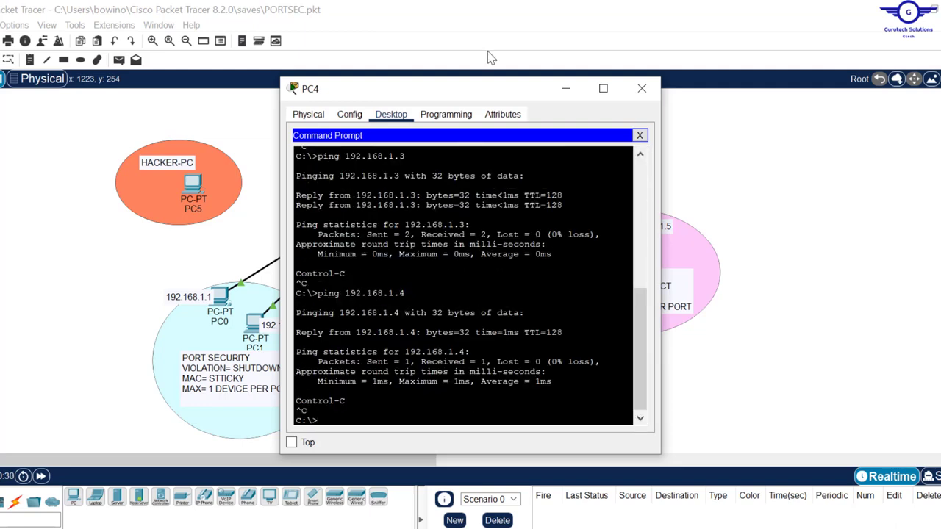
click(641, 89)
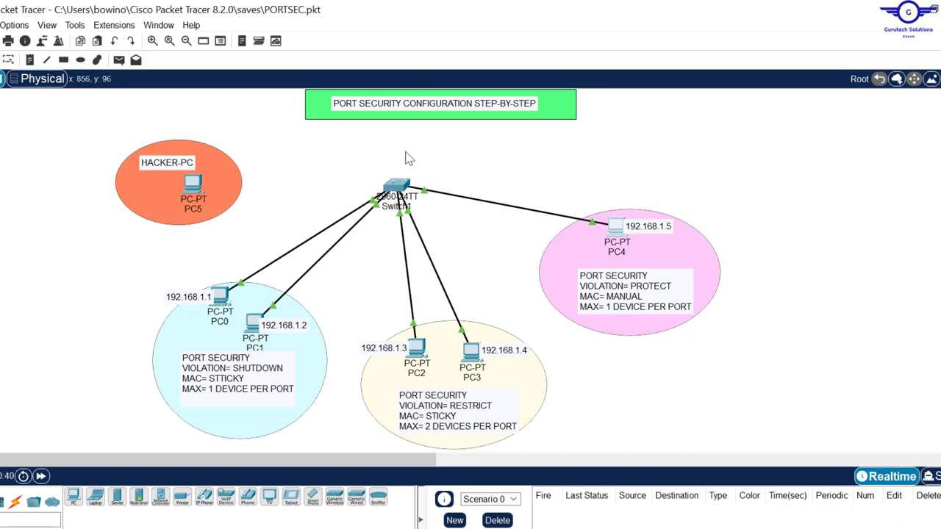
- Display Switch1's MAC address table again and examine the addresses learned on Fa0/1 through Fa0/5
click(403, 191)
key(Up)
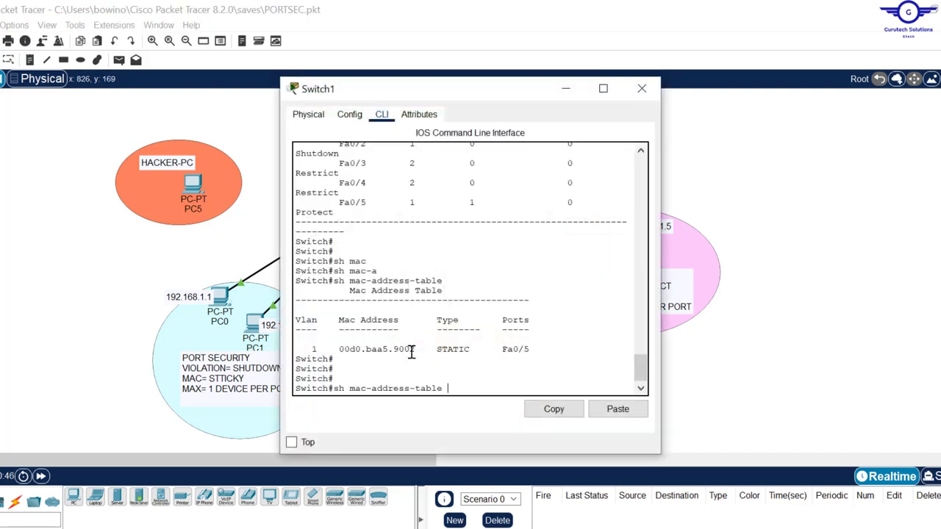
key(Return)
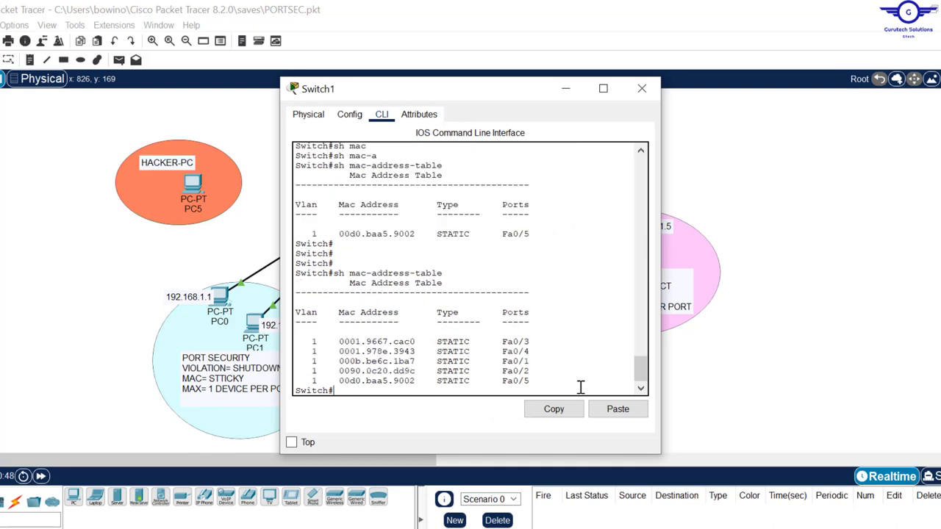
drag(553, 385, 326, 340)
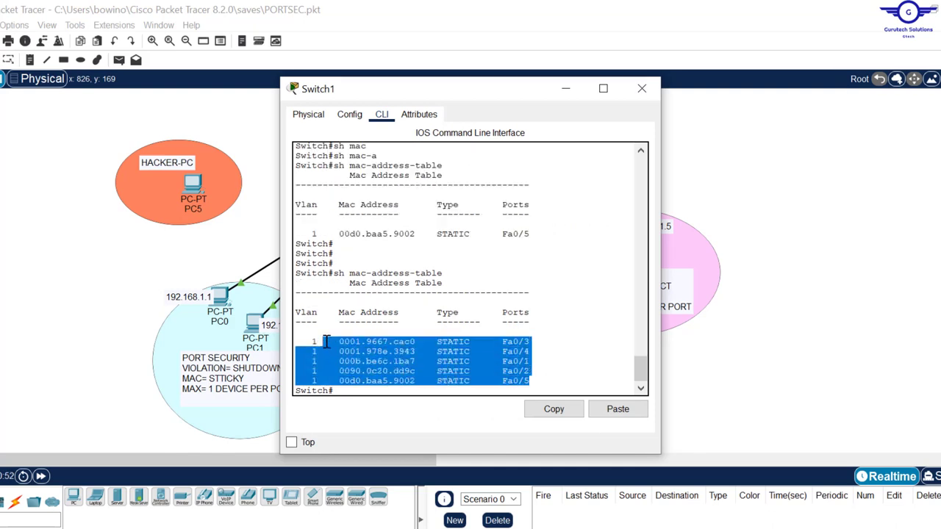
click(638, 94)
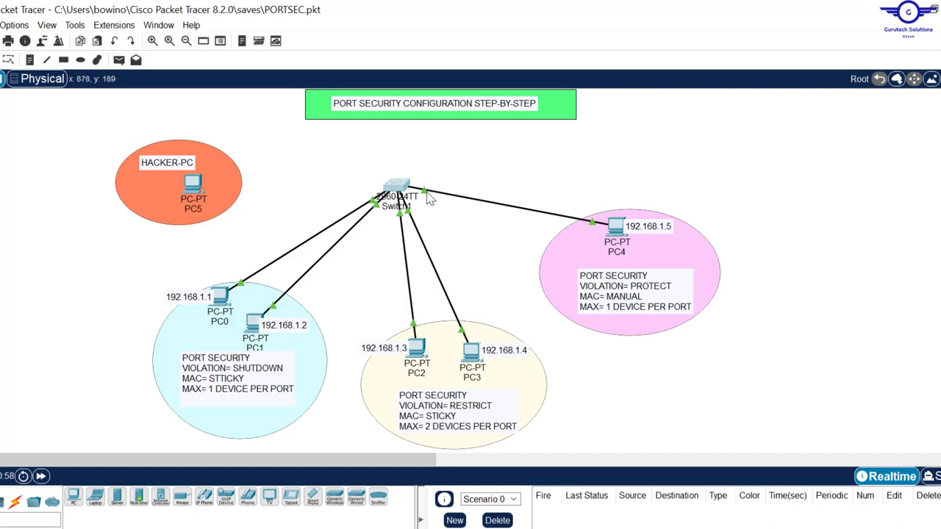
- Check the IPv4 address in PC4's IP configuration and close the PC4 window
click(616, 227)
click(350, 156)
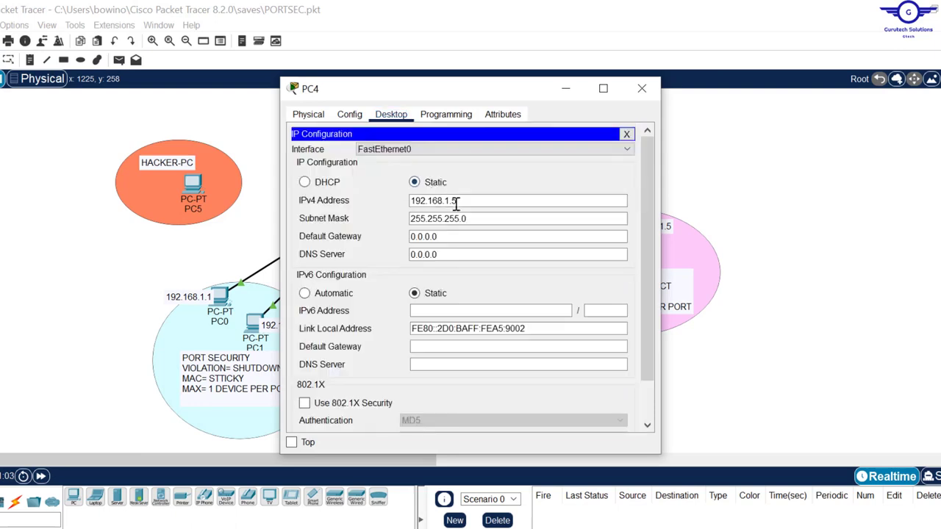
drag(473, 207, 361, 204)
click(361, 203)
click(468, 198)
drag(466, 199, 390, 194)
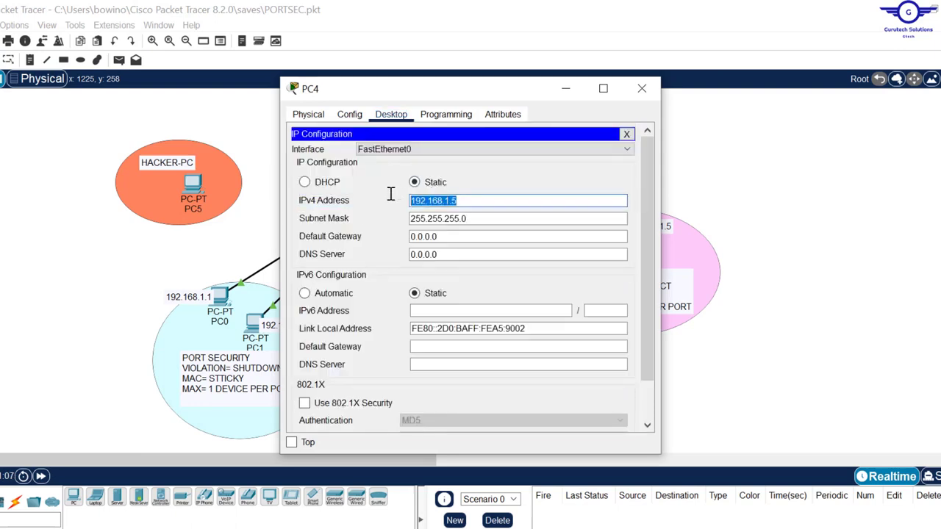
click(642, 88)
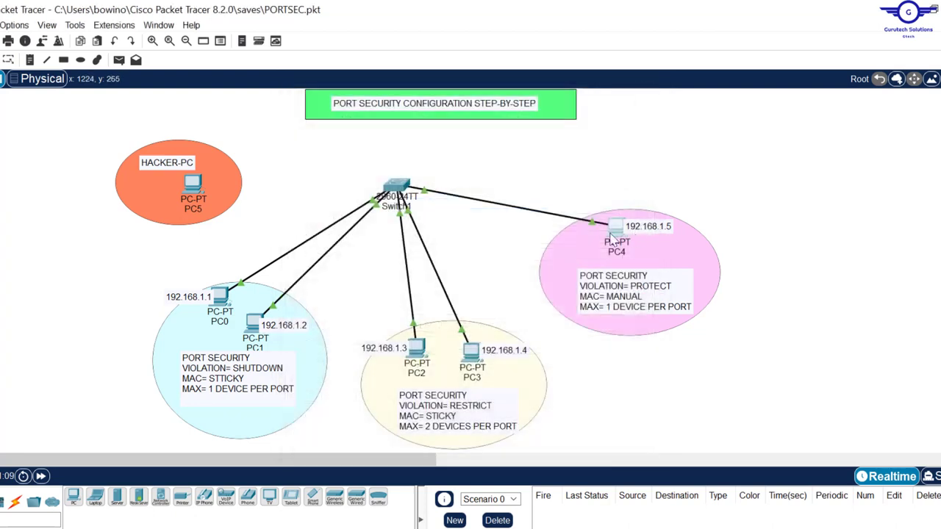
- Unplug the switch cable from PC4 and connect it to FastEthernet0 of the hacker PC, PC5
click(596, 223)
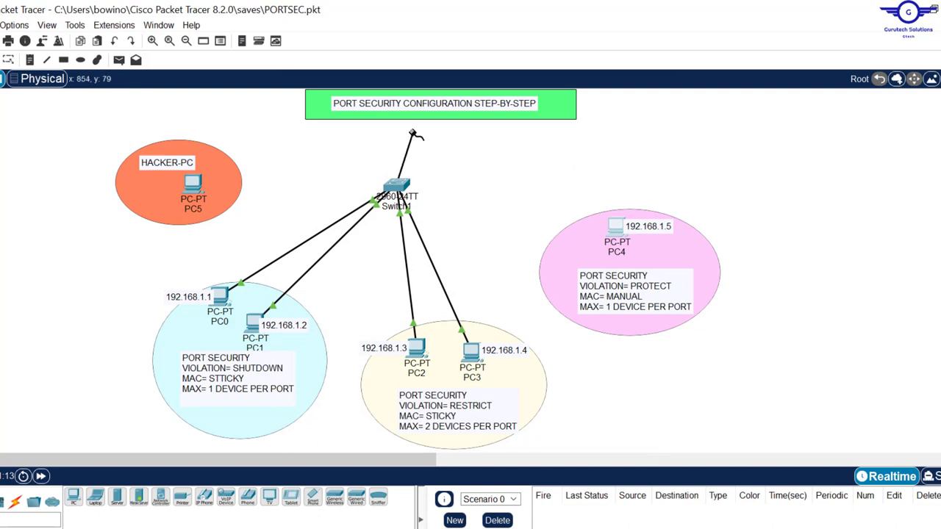
click(195, 184)
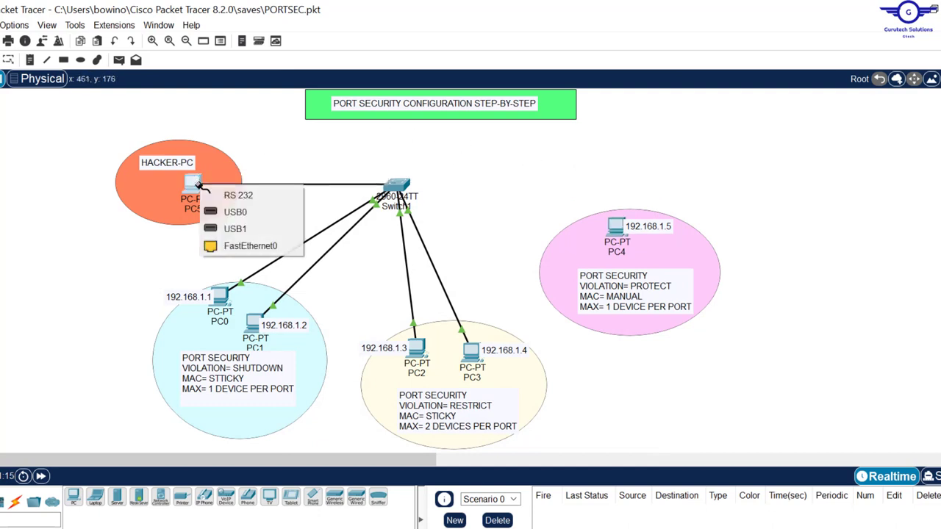
click(250, 245)
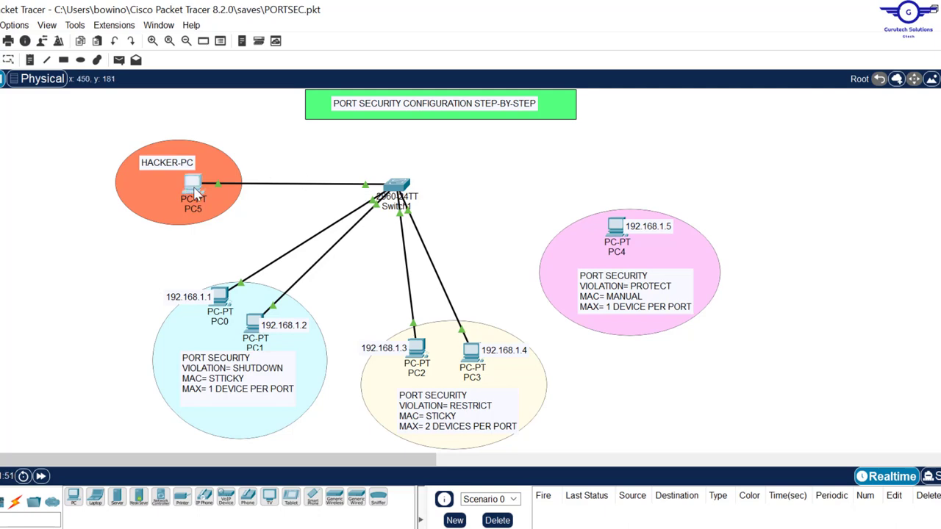
- Give PC5 the static IPv4 address 192.168.1.5 with subnet mask 255.255.255.0 and close its window
click(192, 184)
click(385, 117)
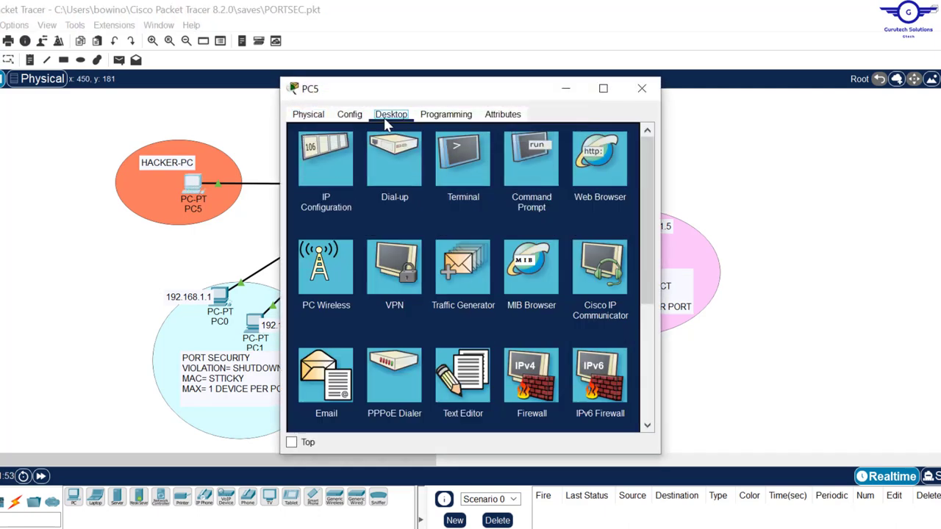
click(334, 152)
click(417, 200)
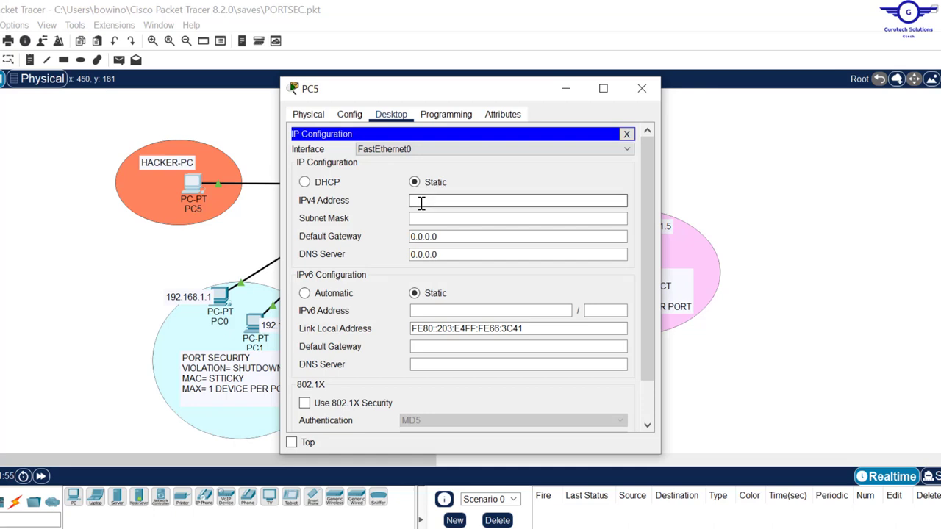
text(192.168.1.5)
click(432, 219)
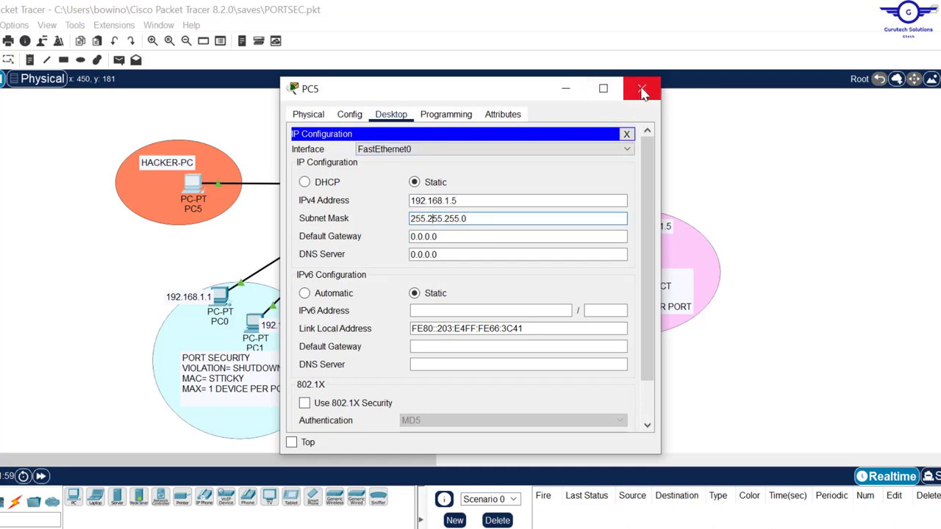
click(637, 94)
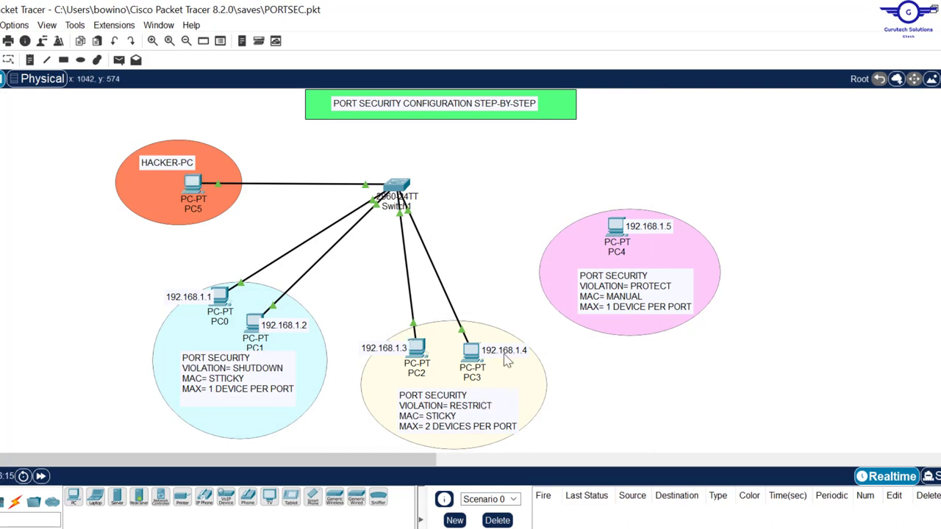
- Ping 192.168.1.4 from the hacker PC's command prompt to test the protect violation mode, and return to the topology
click(194, 186)
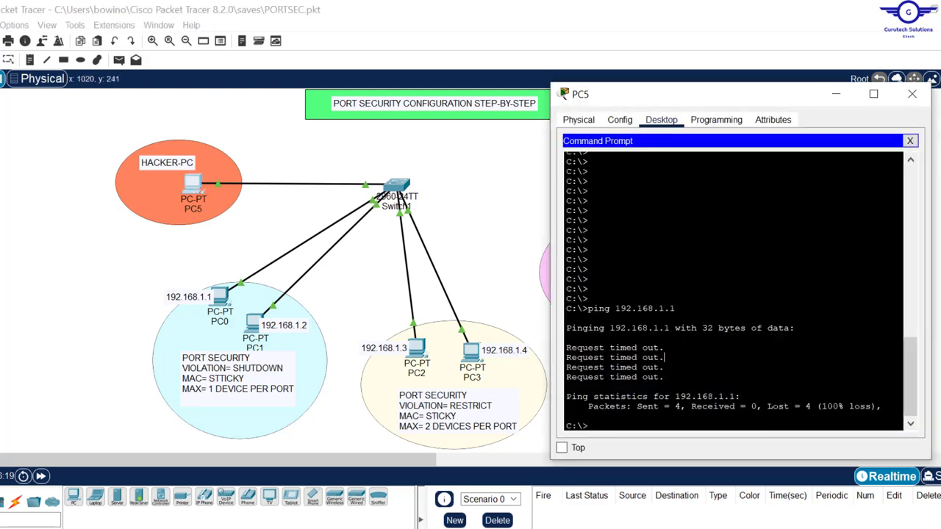
key(Up)
key(BackSpace)
text(4)
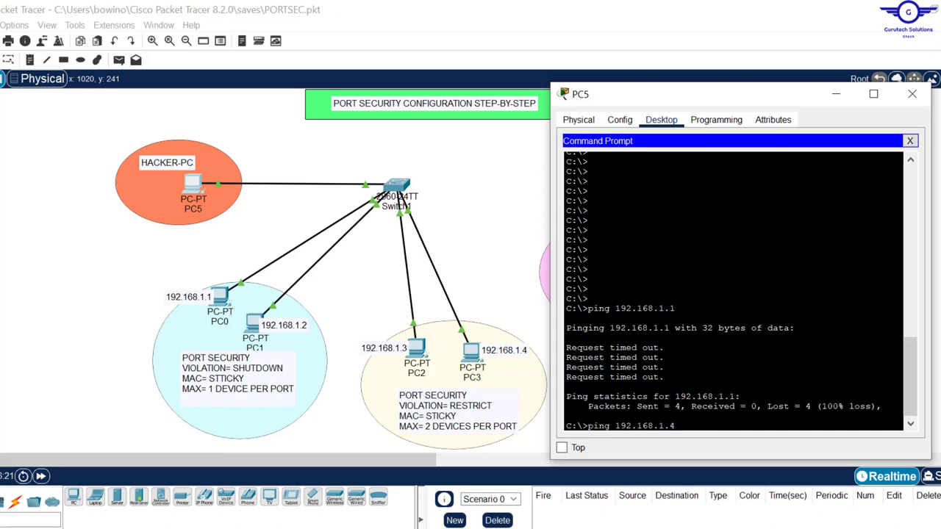
key(Return)
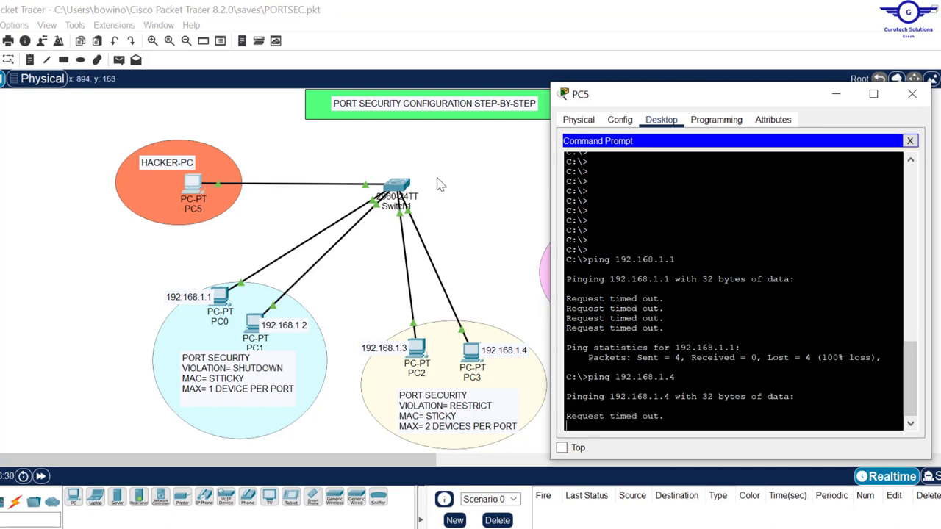
click(463, 199)
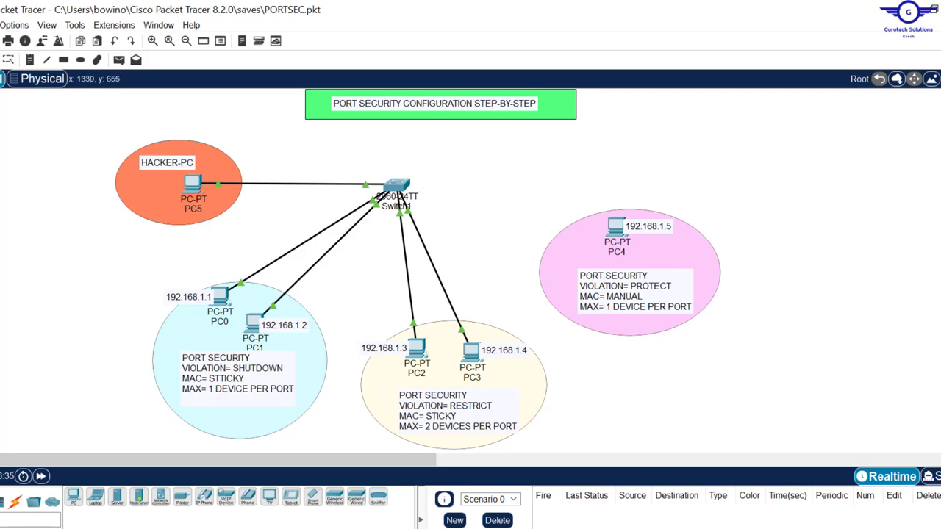
- Switch to the CCNA topics spreadsheet in Google Sheets and fill the Port Security cell with yellow
click(515, 528)
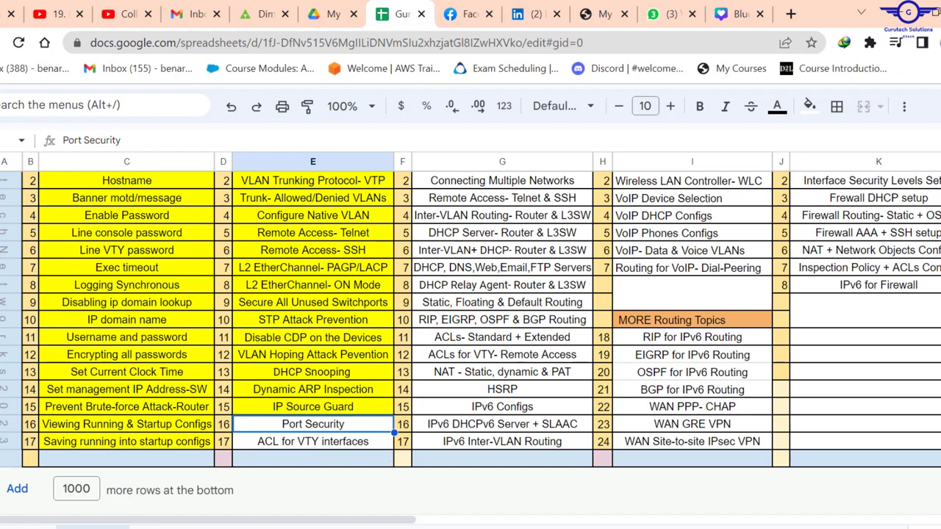
click(809, 106)
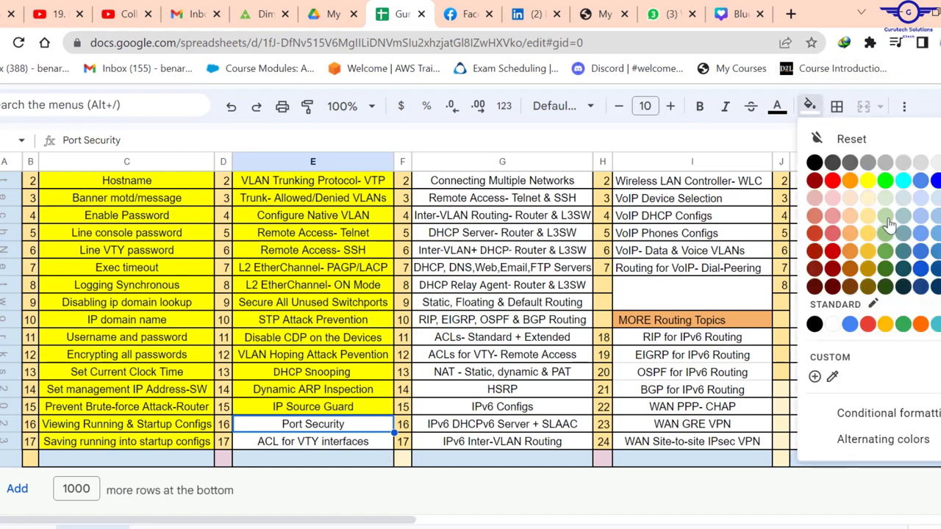
click(867, 181)
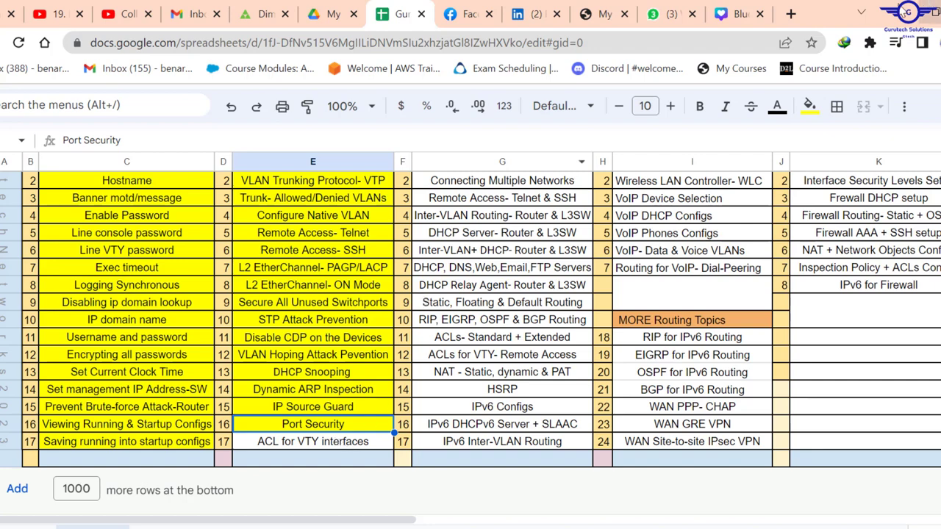
scroll(470, 330, up, 3)
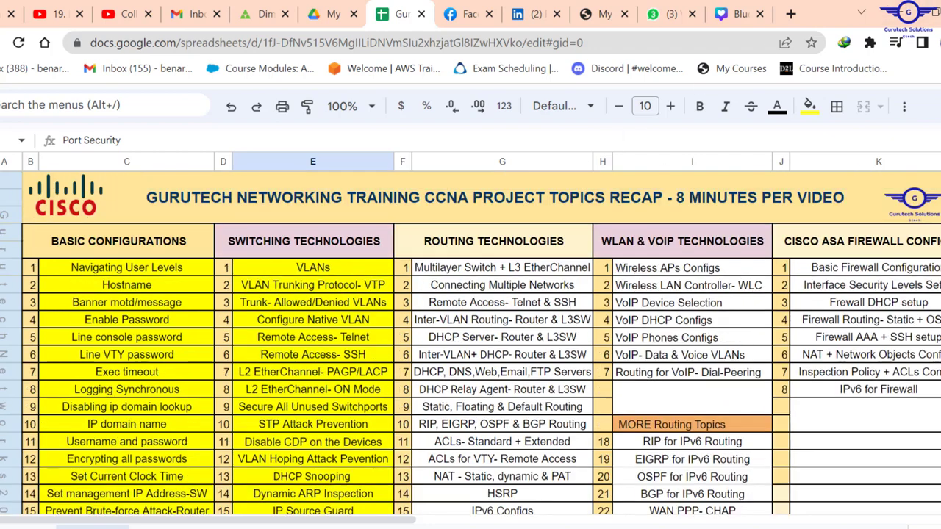